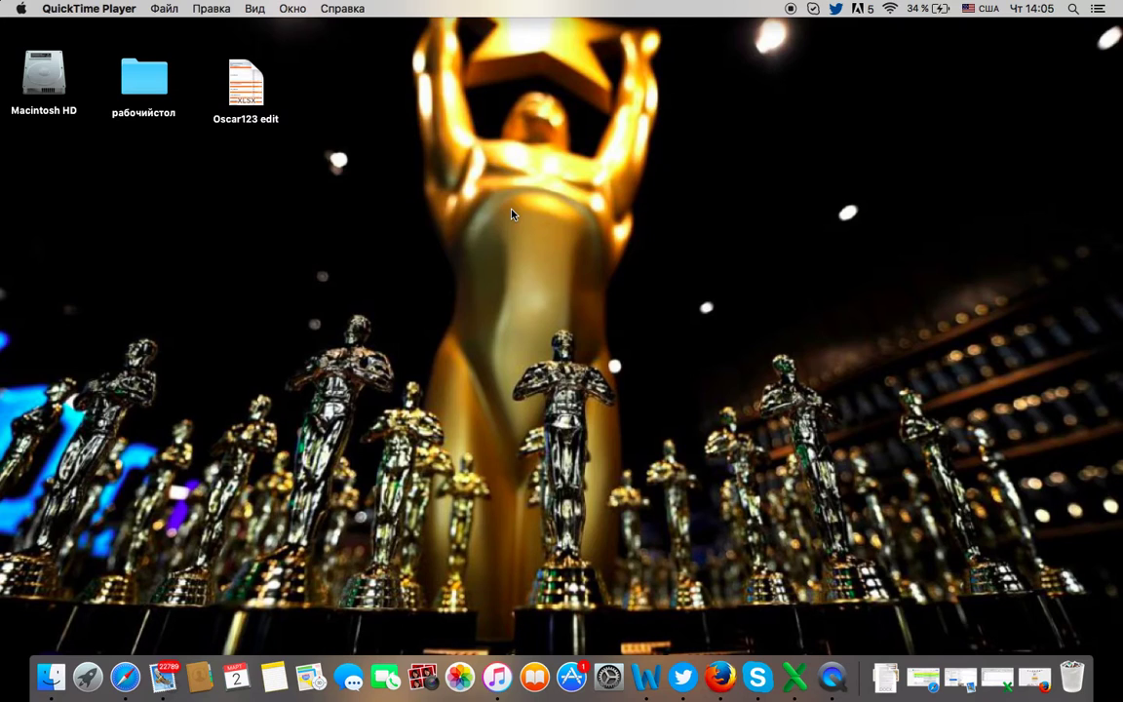
Step: Bring up the Oscar123 edit.xlsx workbook and look through the whole finalist list on the оскар-финалисты sheet
{"action": "left_click", "coordinate": [996, 680]}
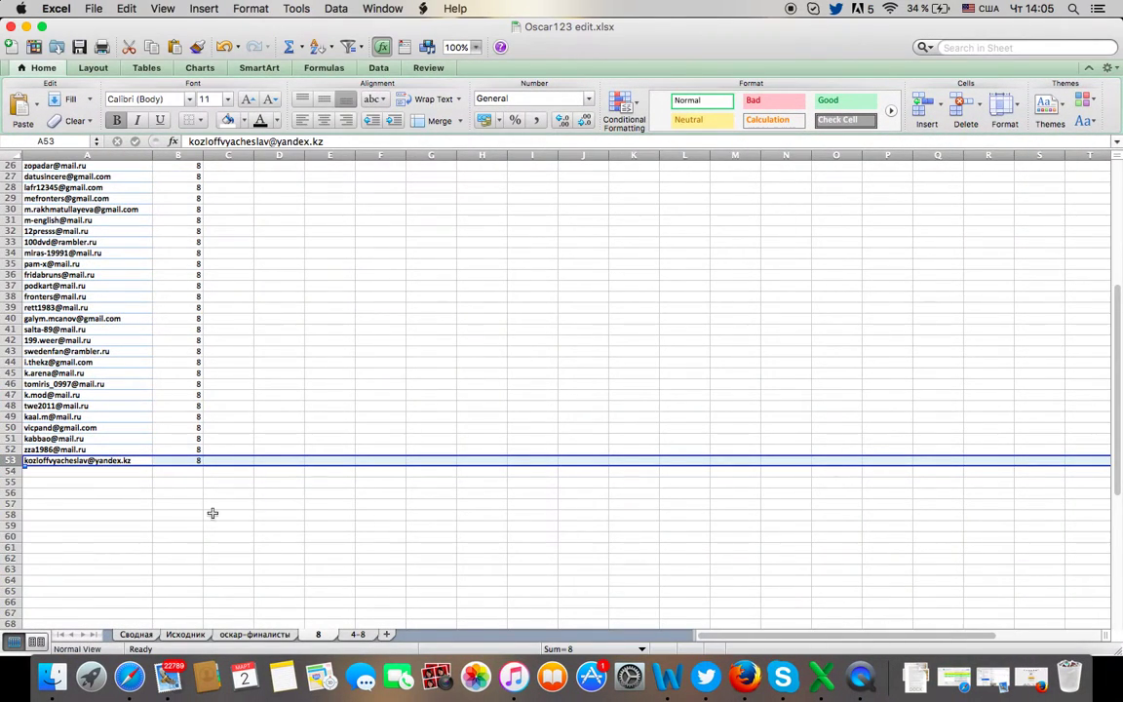
{"action": "scroll", "coordinate": [195, 513], "scroll_direction": "up", "scroll_amount": 8}
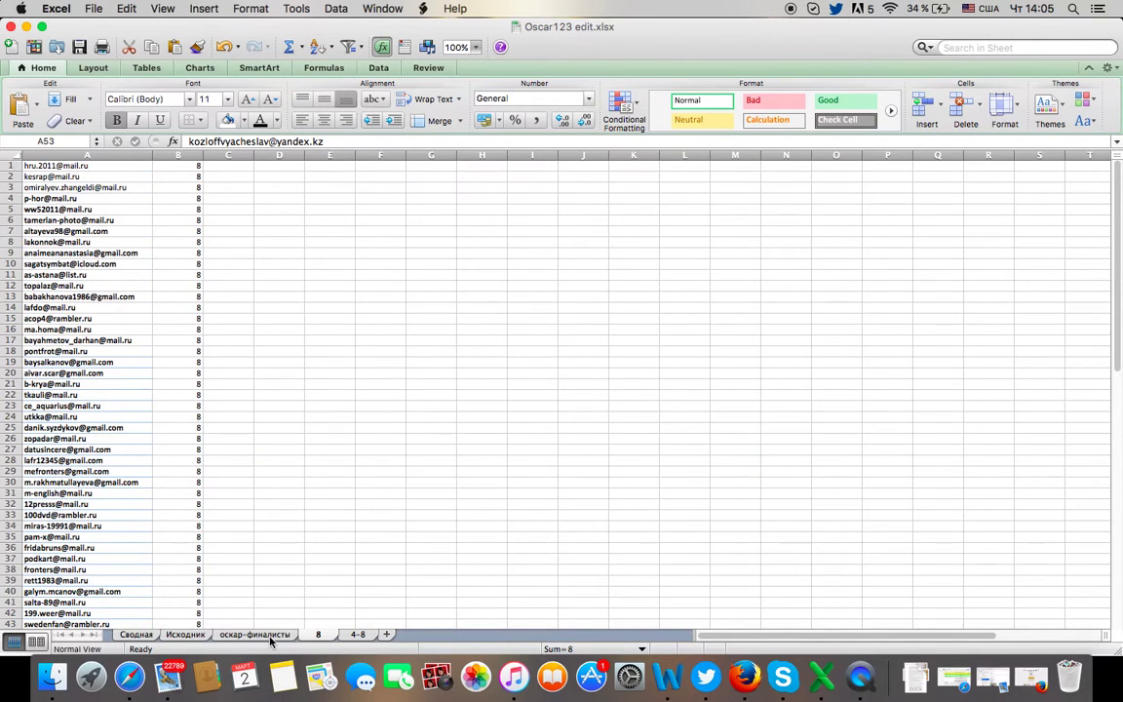
{"action": "left_click", "coordinate": [271, 636]}
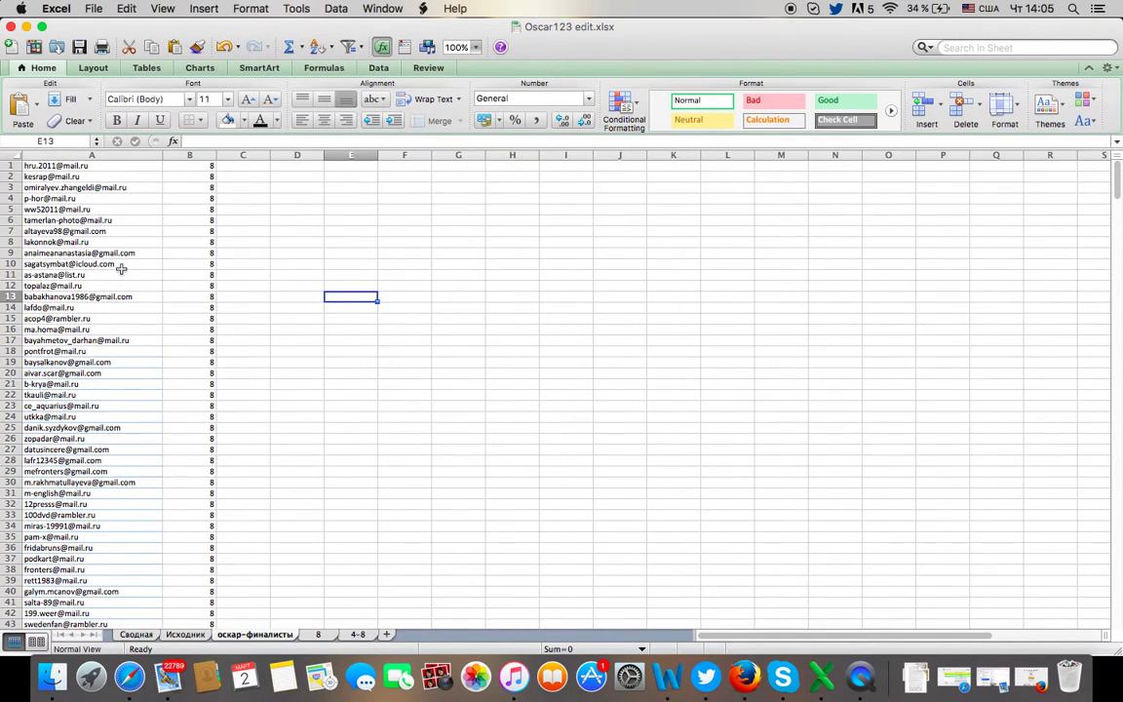
{"action": "scroll", "coordinate": [119, 292], "scroll_direction": "down", "scroll_amount": 14}
{"action": "scroll", "coordinate": [120, 298], "scroll_direction": "down", "scroll_amount": 17}
{"action": "scroll", "coordinate": [120, 298], "scroll_direction": "down", "scroll_amount": 20}
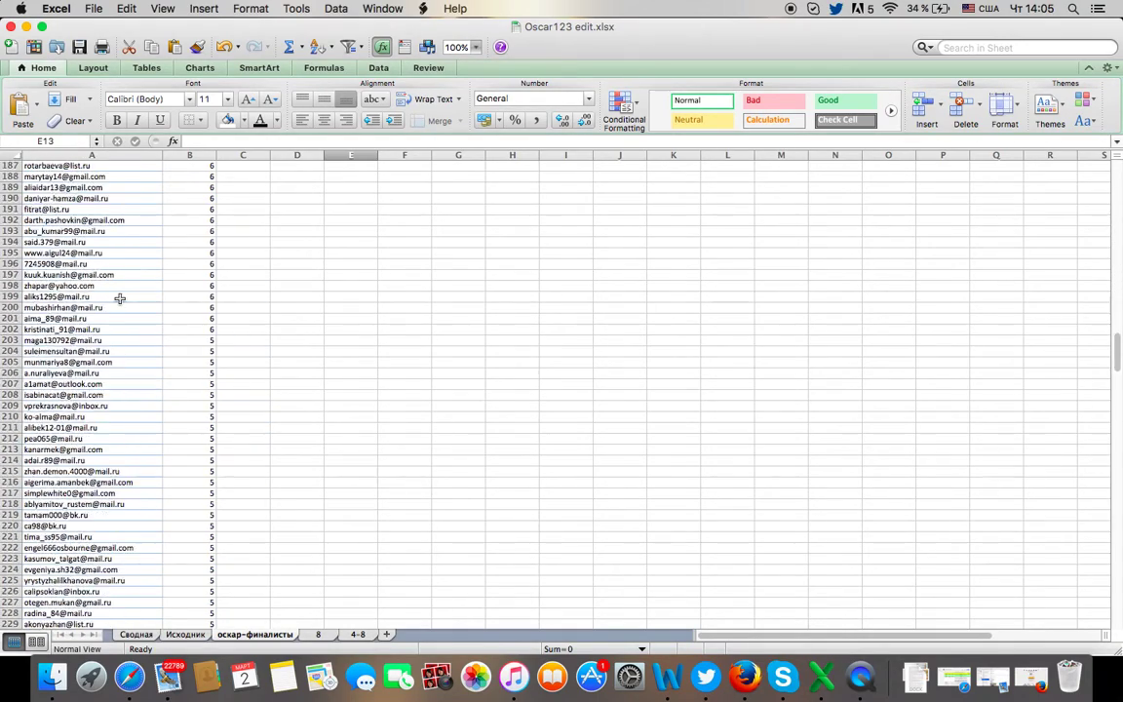
{"action": "scroll", "coordinate": [120, 298], "scroll_direction": "down", "scroll_amount": 20}
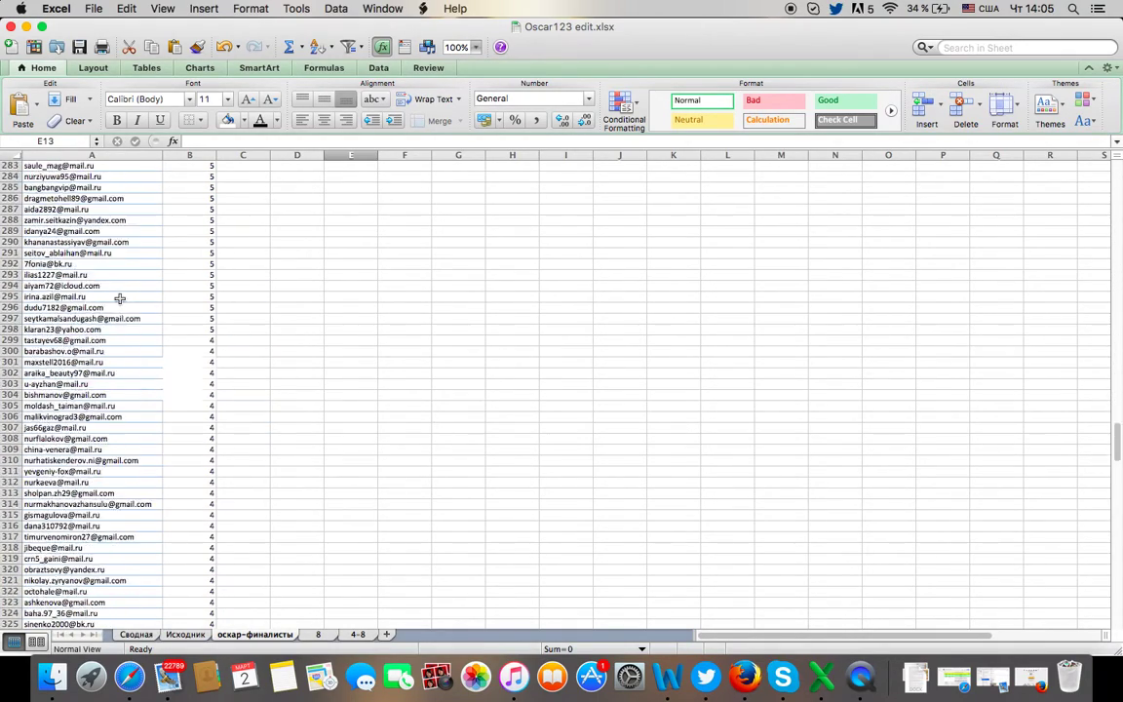
{"action": "scroll", "coordinate": [119, 298], "scroll_direction": "down", "scroll_amount": 20}
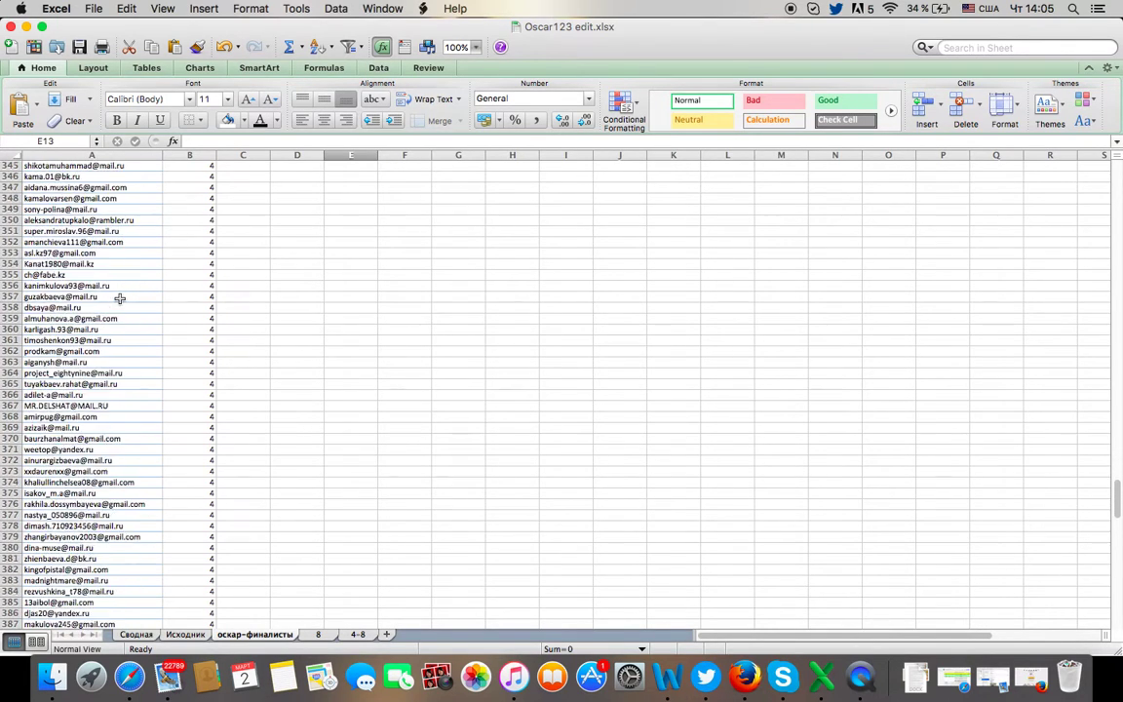
{"action": "scroll", "coordinate": [120, 299], "scroll_direction": "down", "scroll_amount": 8}
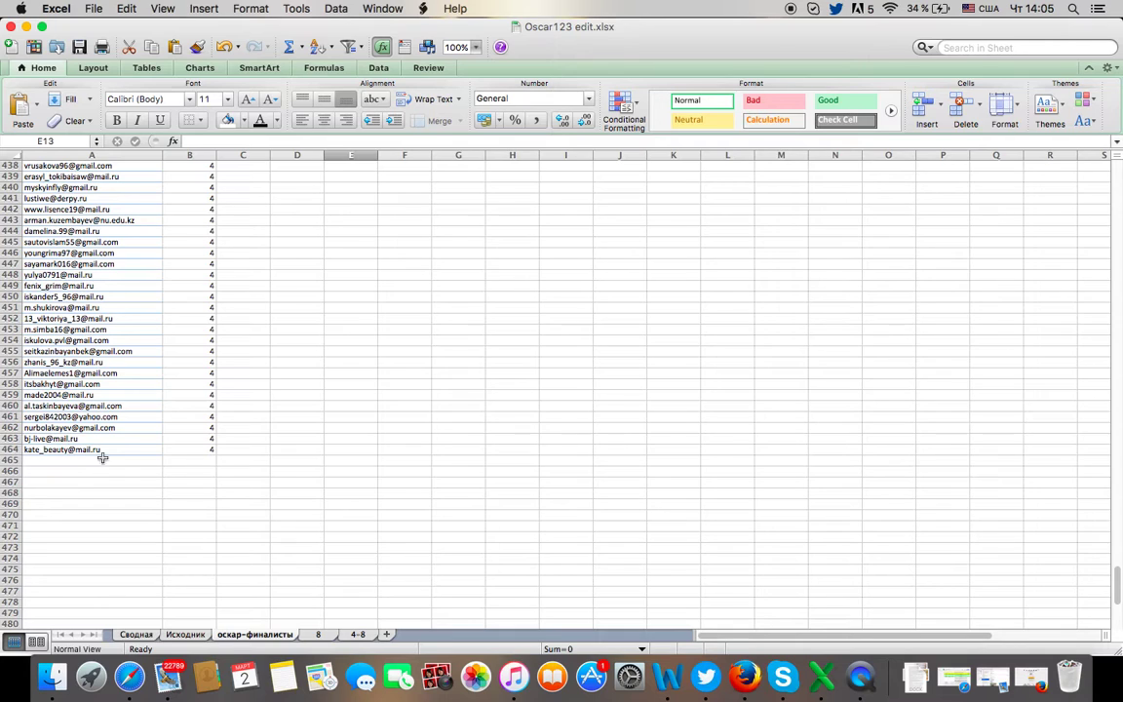
{"action": "scroll", "coordinate": [108, 459], "scroll_direction": "up", "scroll_amount": 20}
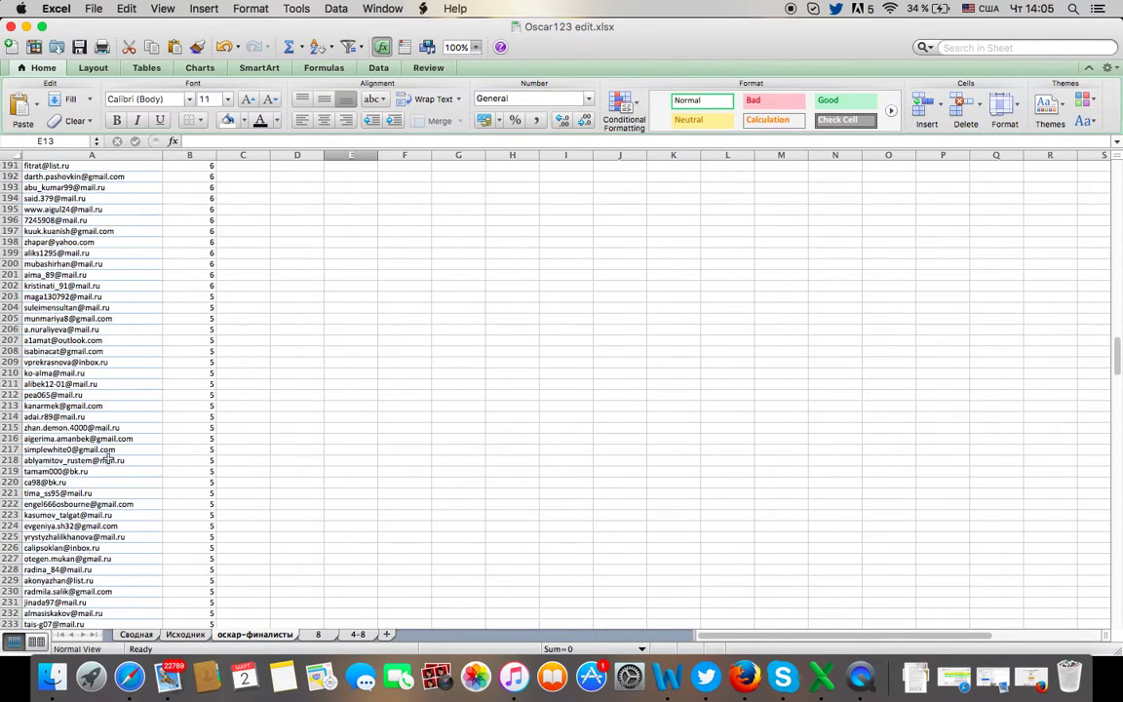
Step: Review the list of participants with a score of 8 on sheet 8, from the first to the last row
{"action": "left_click", "coordinate": [319, 635]}
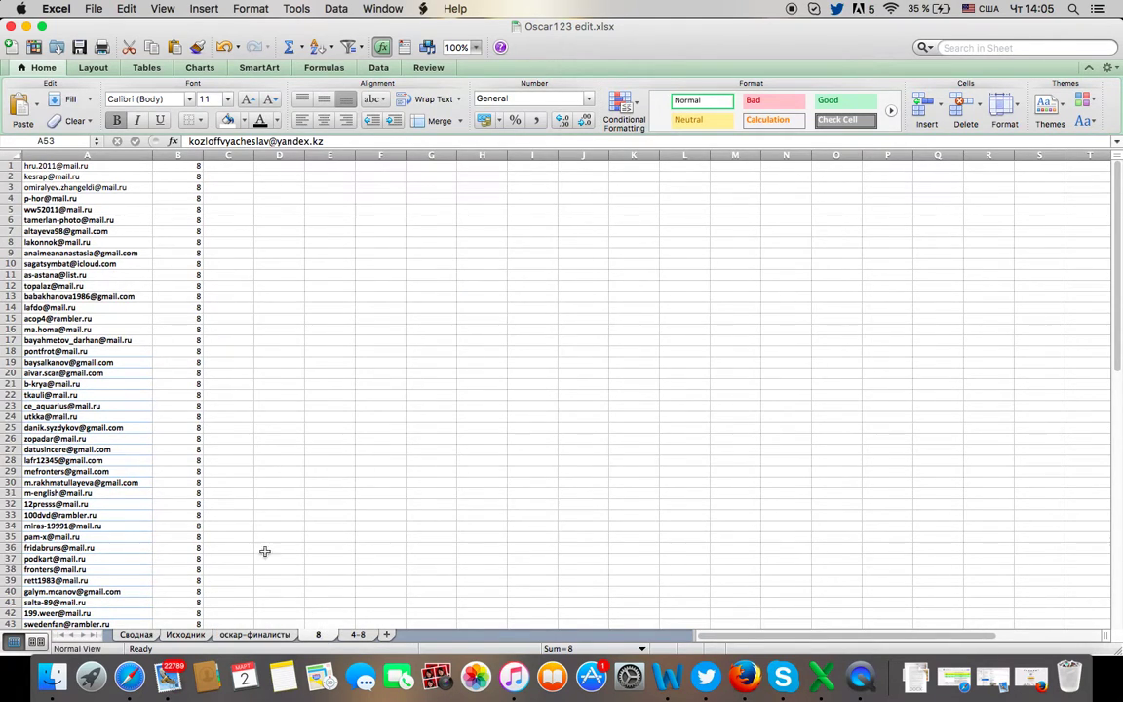
{"action": "scroll", "coordinate": [177, 385], "scroll_direction": "down", "scroll_amount": 5}
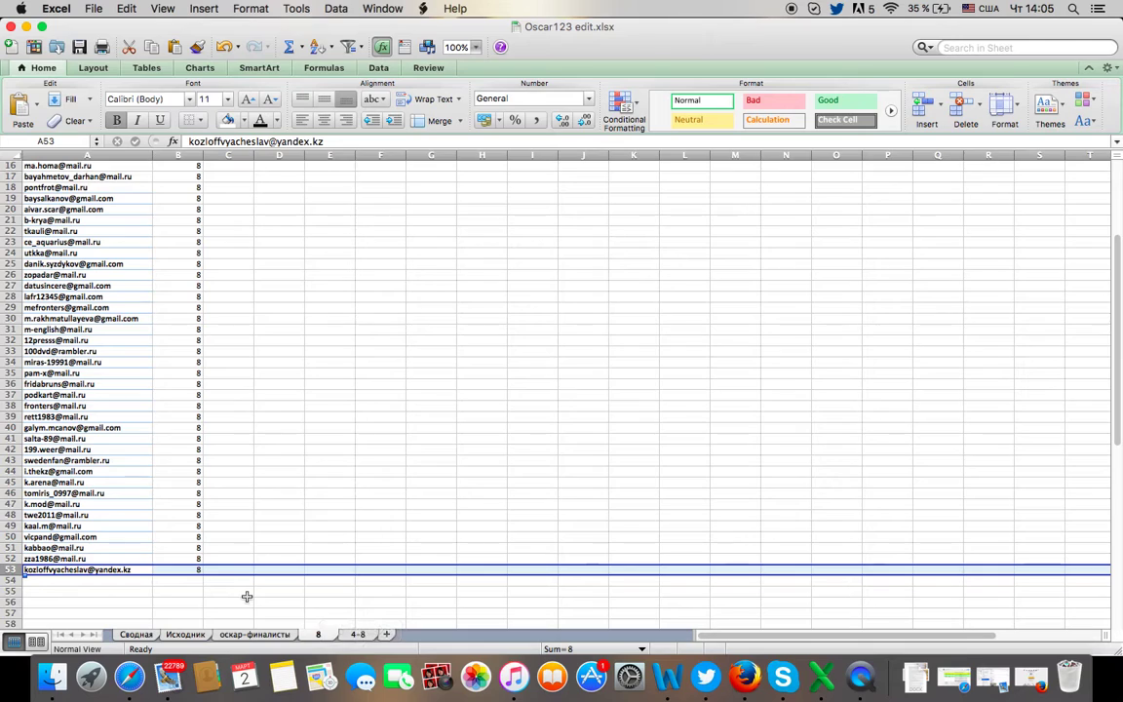
{"action": "scroll", "coordinate": [80, 431], "scroll_direction": "up", "scroll_amount": 5}
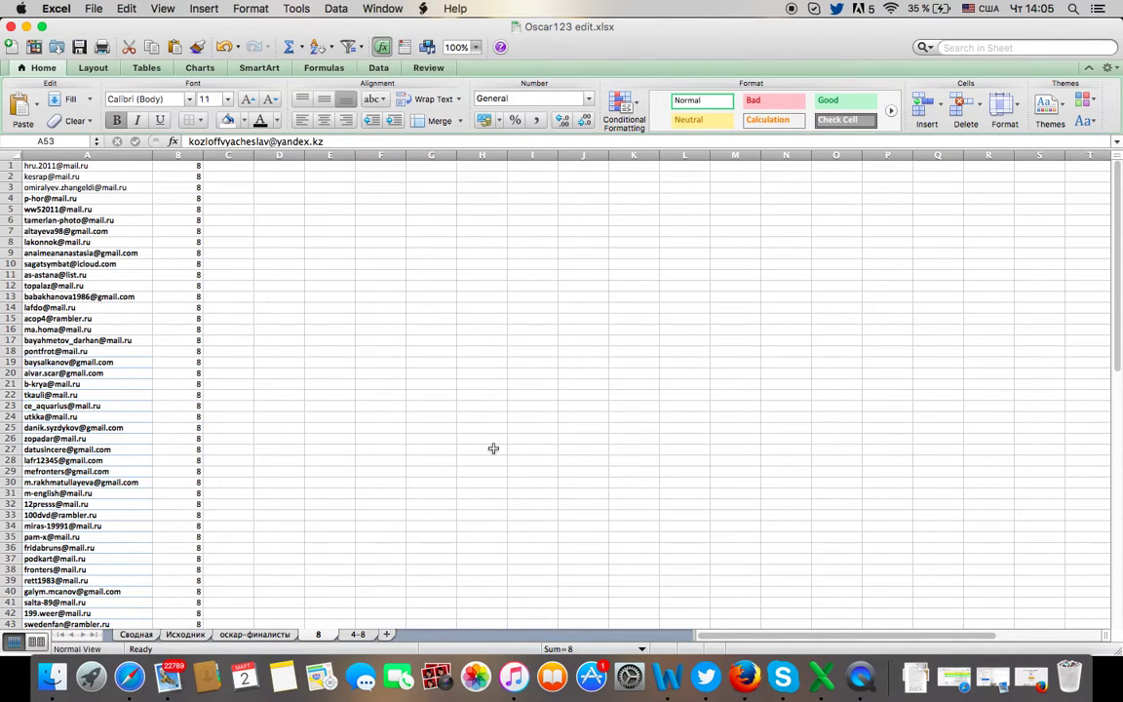
{"action": "scroll", "coordinate": [102, 351], "scroll_direction": "down", "scroll_amount": 4}
{"action": "scroll", "coordinate": [105, 364], "scroll_direction": "down", "scroll_amount": 2}
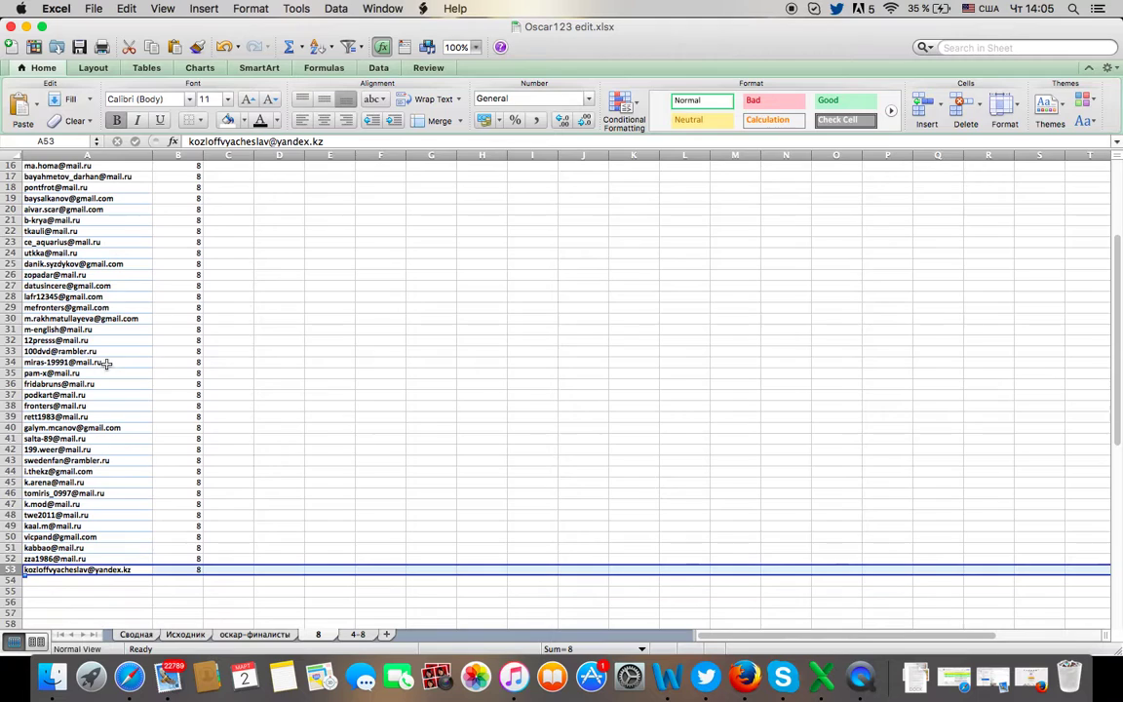
{"action": "scroll", "coordinate": [87, 332], "scroll_direction": "up", "scroll_amount": 5}
{"action": "scroll", "coordinate": [97, 367], "scroll_direction": "up", "scroll_amount": 1}
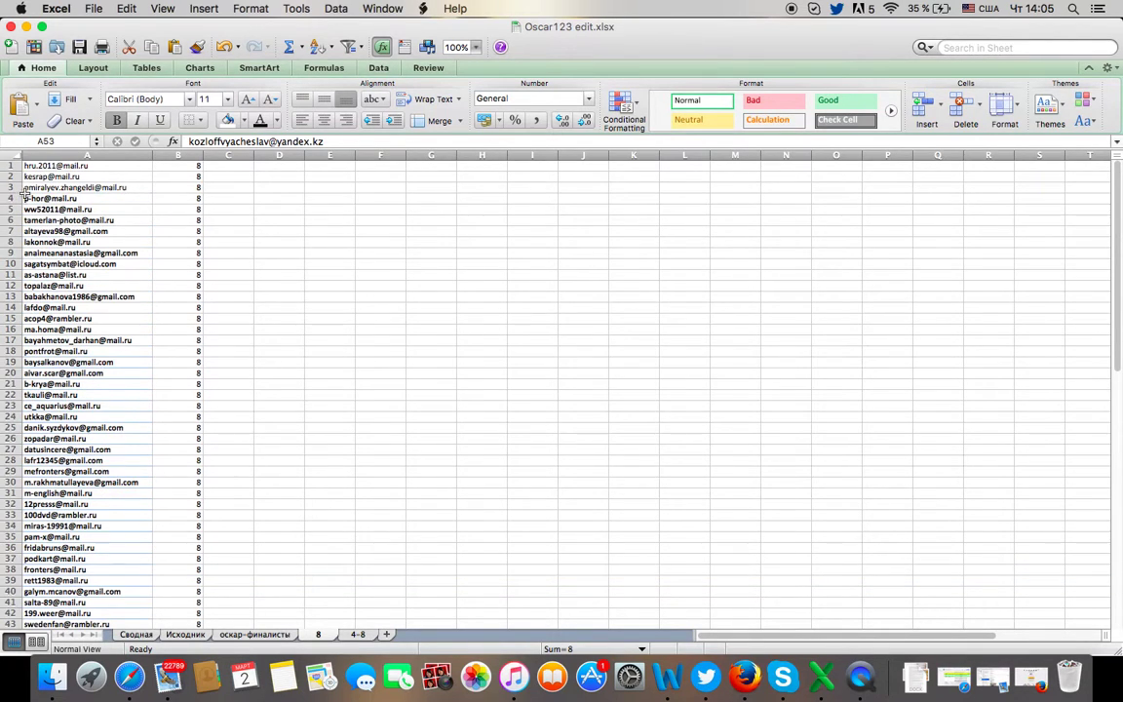
Step: Switch to the randstuff.ru generator in Firefox and generate 5 random numbers from 1 to 53 with repeats excluded
{"action": "left_click", "coordinate": [744, 682]}
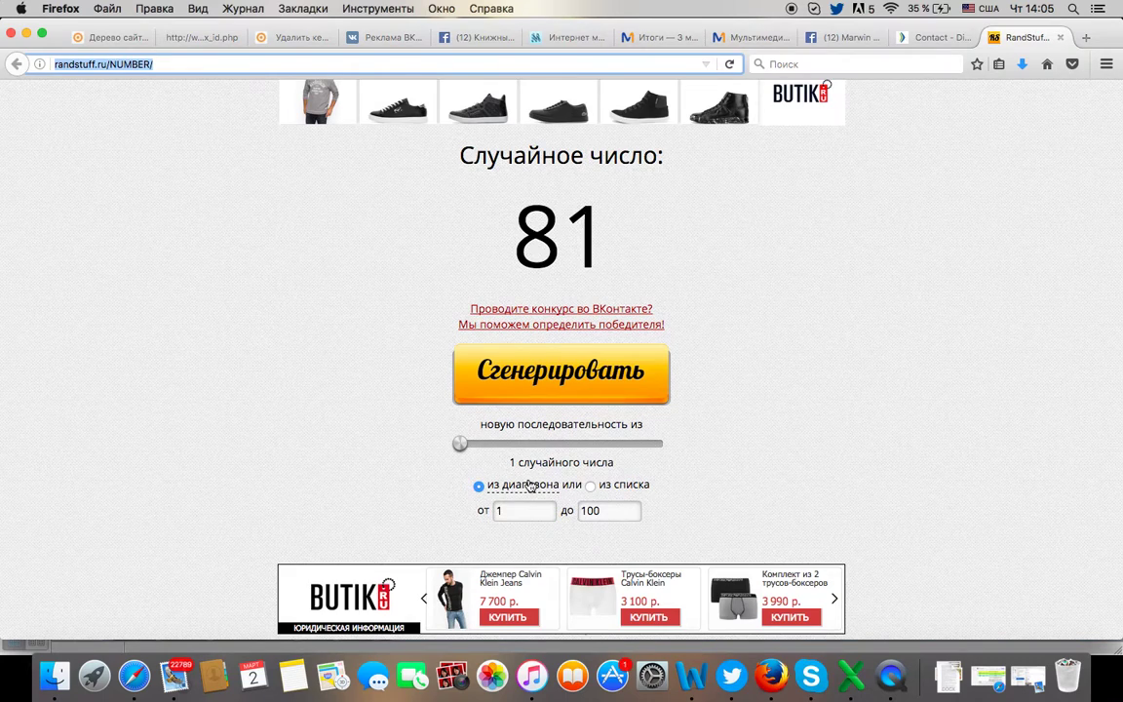
{"action": "left_click_drag", "start_coordinate": [461, 444], "coordinate": [480, 448]}
{"action": "double_click", "coordinate": [609, 510]}
{"action": "key", "text": "BackSpace"}
{"action": "type", "text": "53"}
{"action": "left_click", "coordinate": [503, 540]}
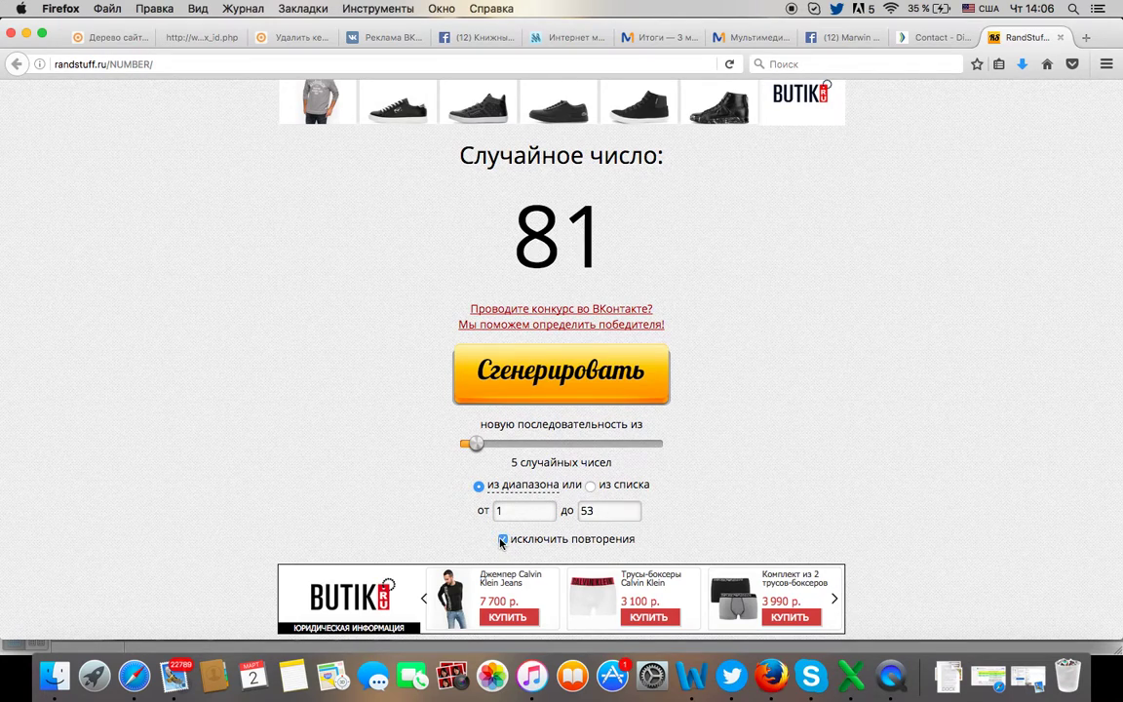
{"action": "left_click", "coordinate": [515, 395]}
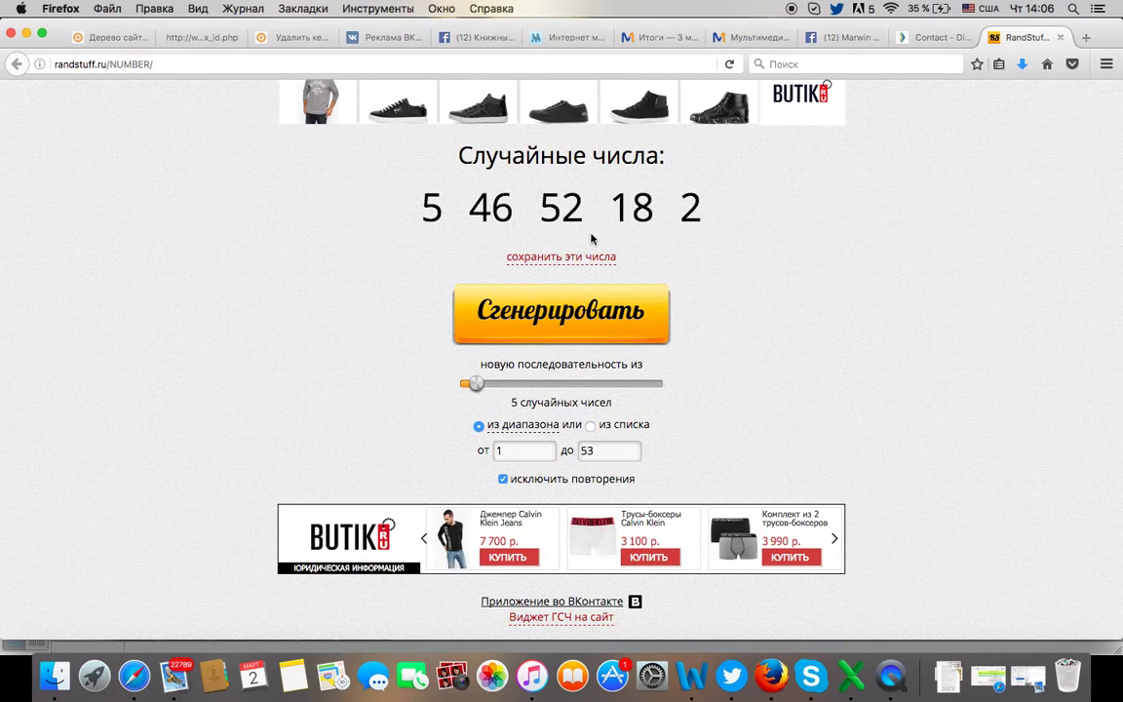
Step: Switch to Excel and highlight row 5 of sheet 8 with a red fill
{"action": "left_click", "coordinate": [848, 682]}
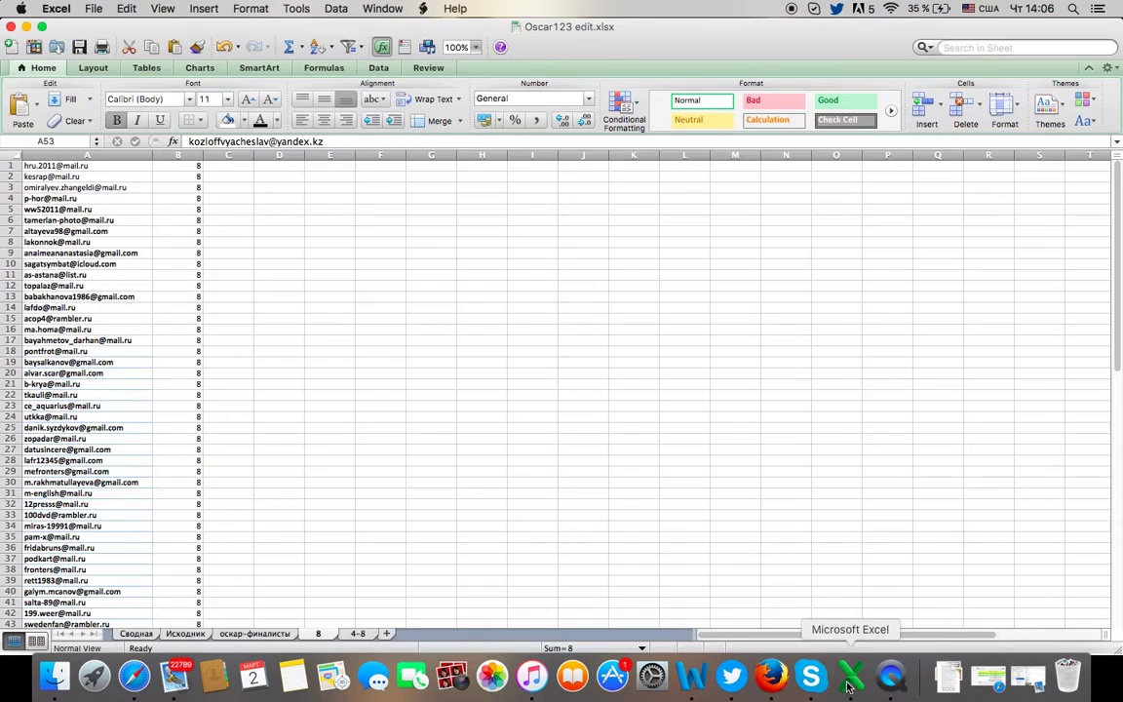
{"action": "left_click", "coordinate": [5, 209]}
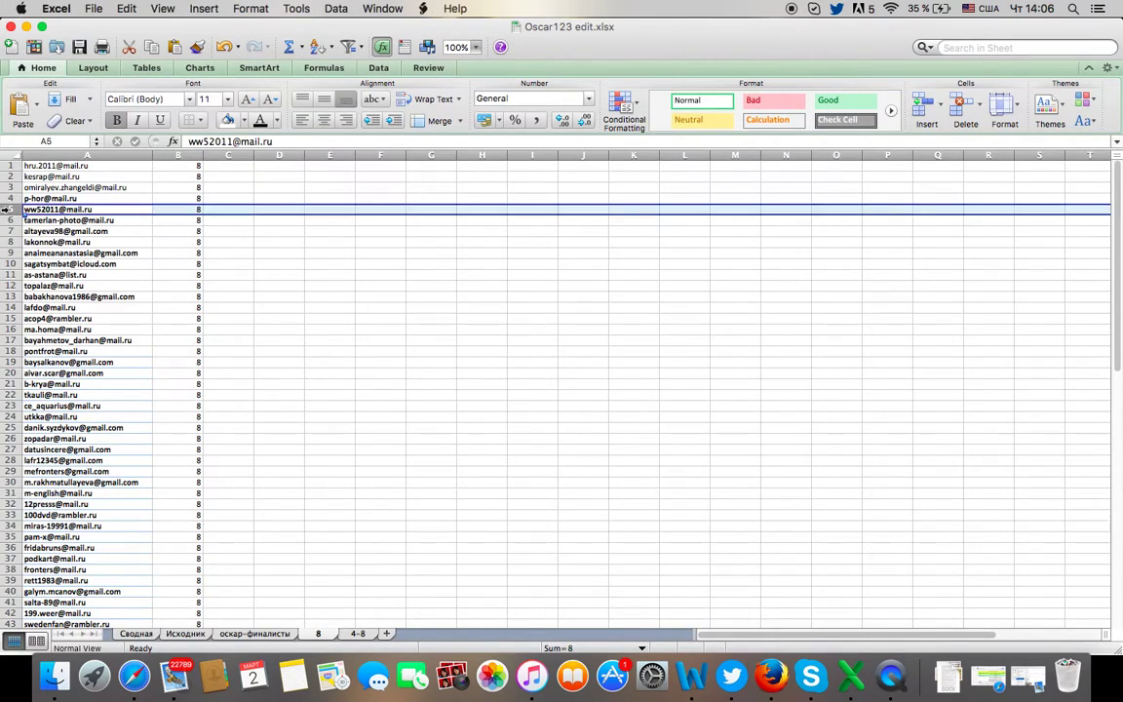
{"action": "left_click", "coordinate": [244, 120]}
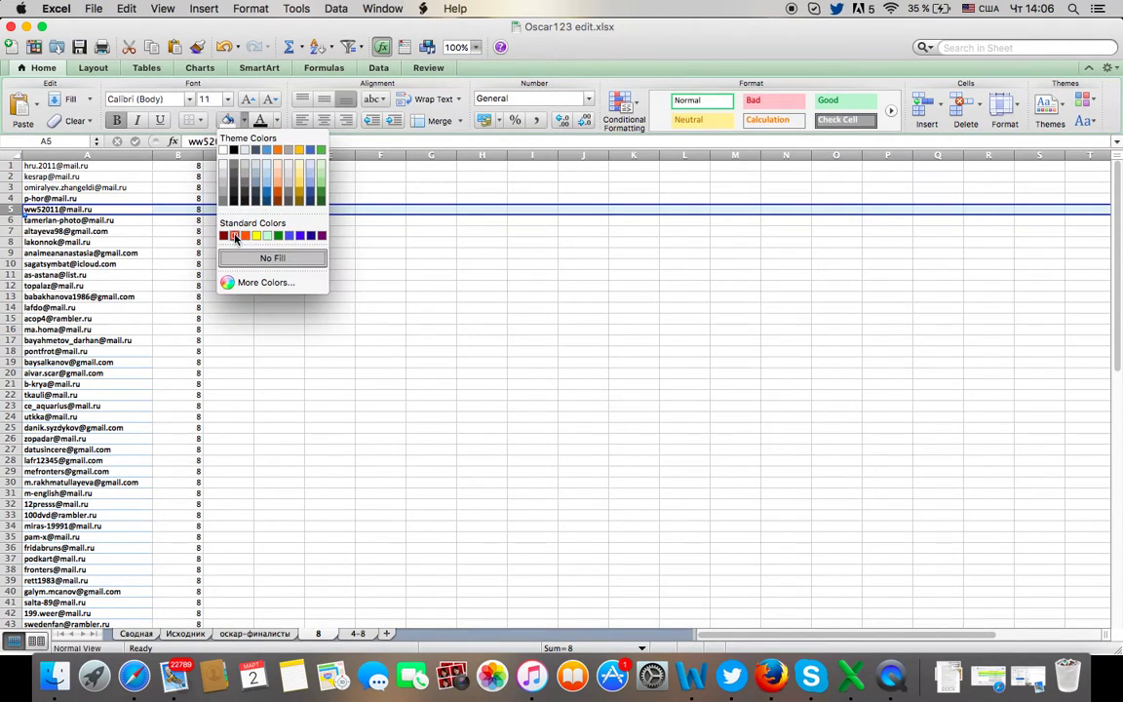
{"action": "left_click", "coordinate": [235, 238]}
Step: Check the second drawn number in Firefox and highlight row 46 of the Excel sheet with the same red fill
{"action": "scroll", "coordinate": [22, 443], "scroll_direction": "down", "scroll_amount": 2}
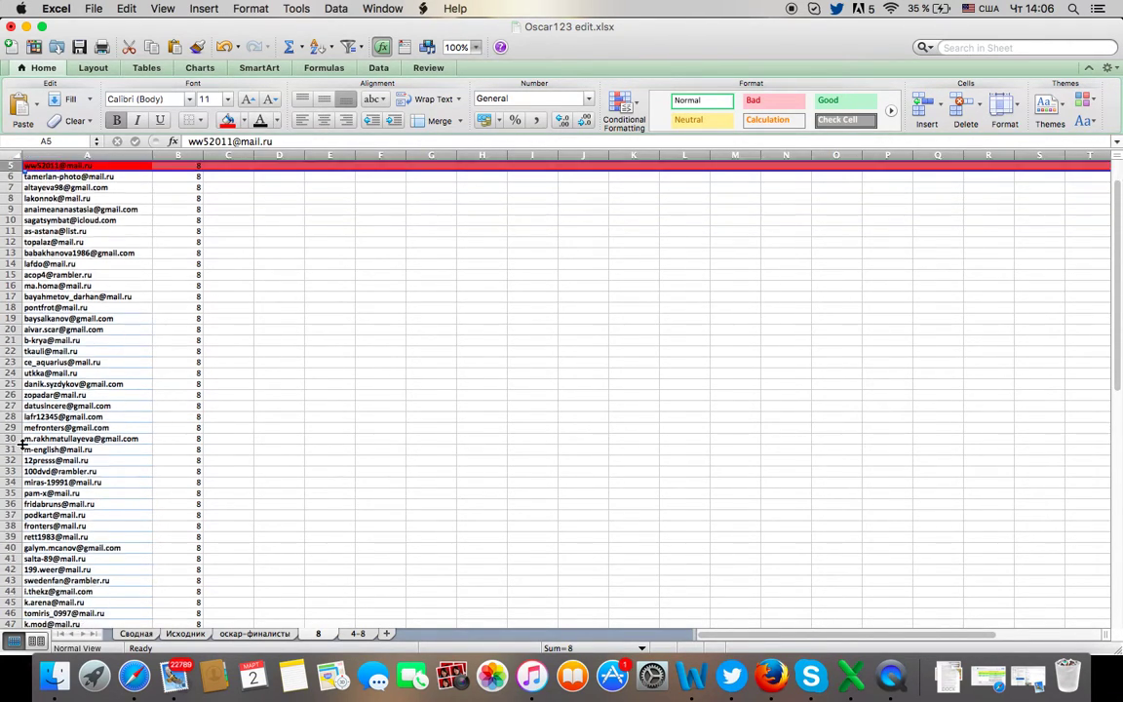
{"action": "scroll", "coordinate": [22, 444], "scroll_direction": "down", "scroll_amount": 3}
{"action": "scroll", "coordinate": [12, 526], "scroll_direction": "down", "scroll_amount": 1}
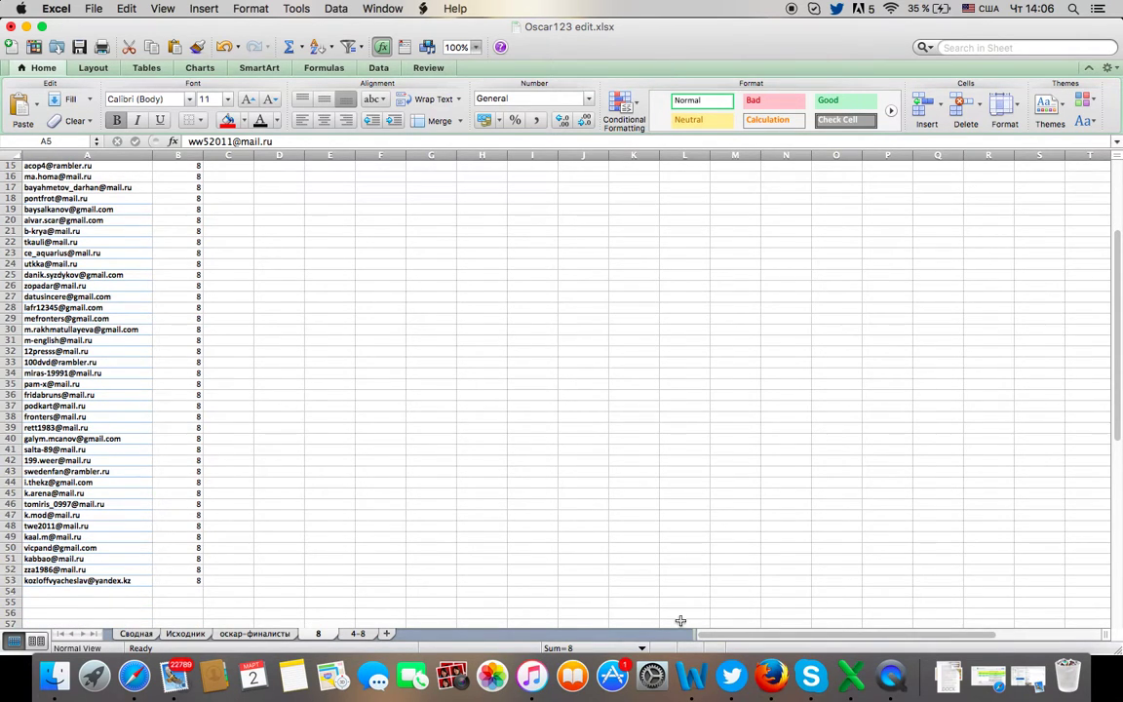
{"action": "left_click", "coordinate": [769, 676]}
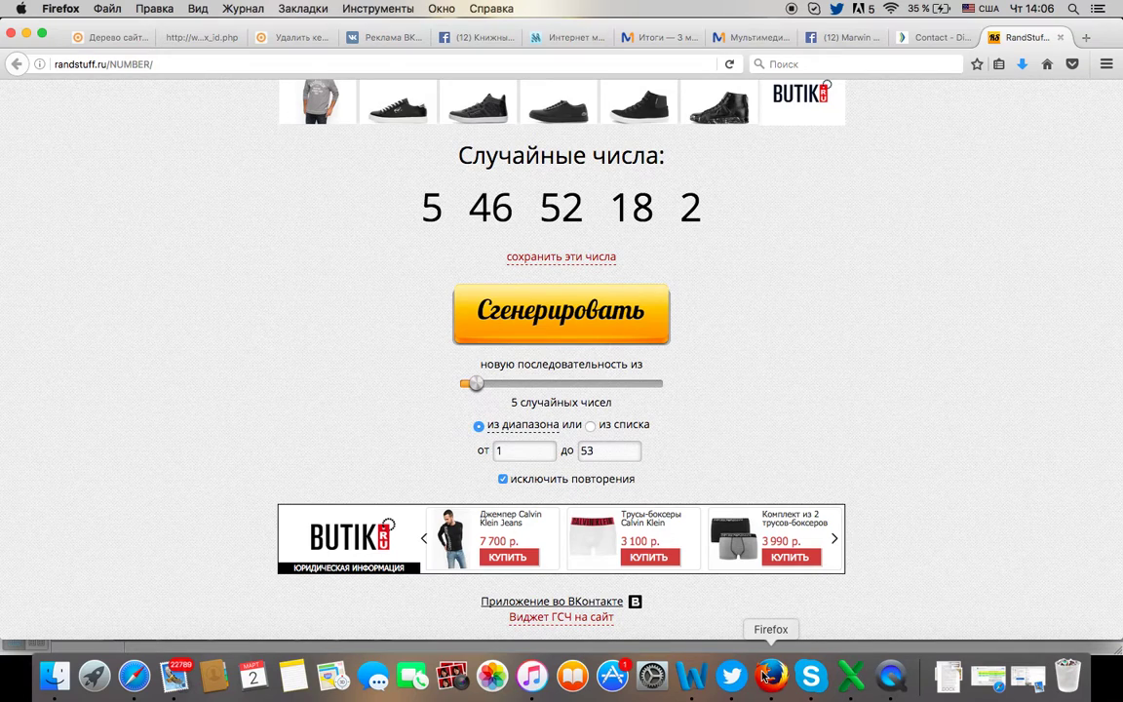
{"action": "left_click", "coordinate": [851, 688]}
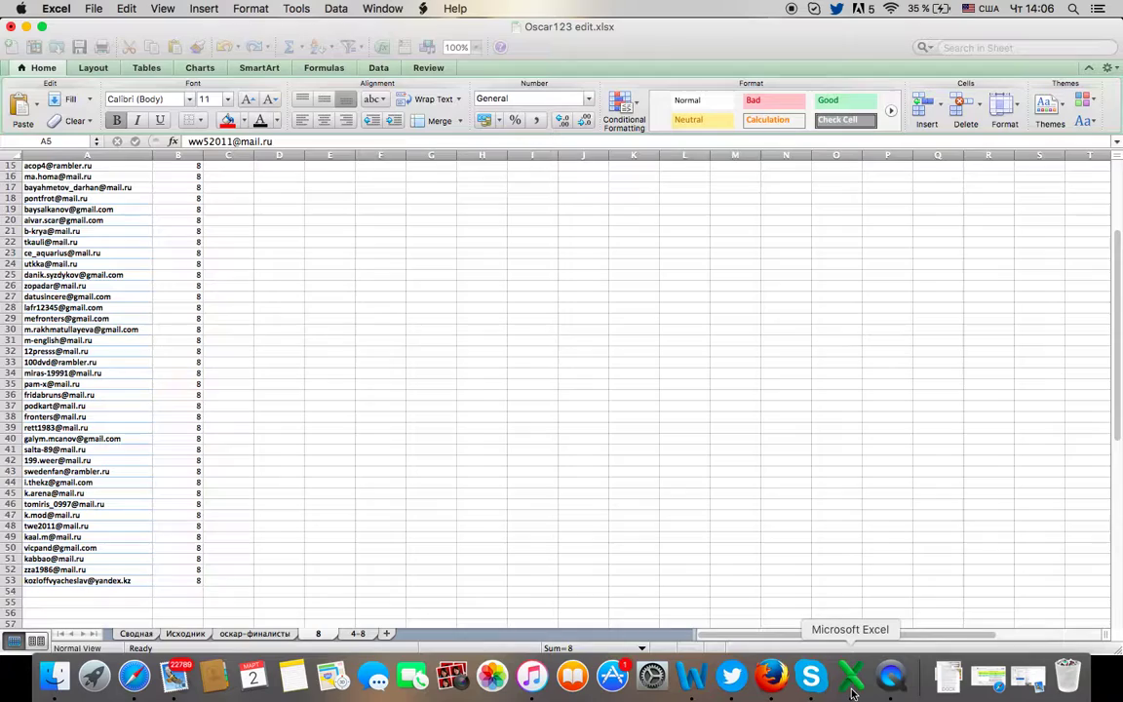
{"action": "left_click", "coordinate": [12, 504]}
{"action": "left_click", "coordinate": [227, 121]}
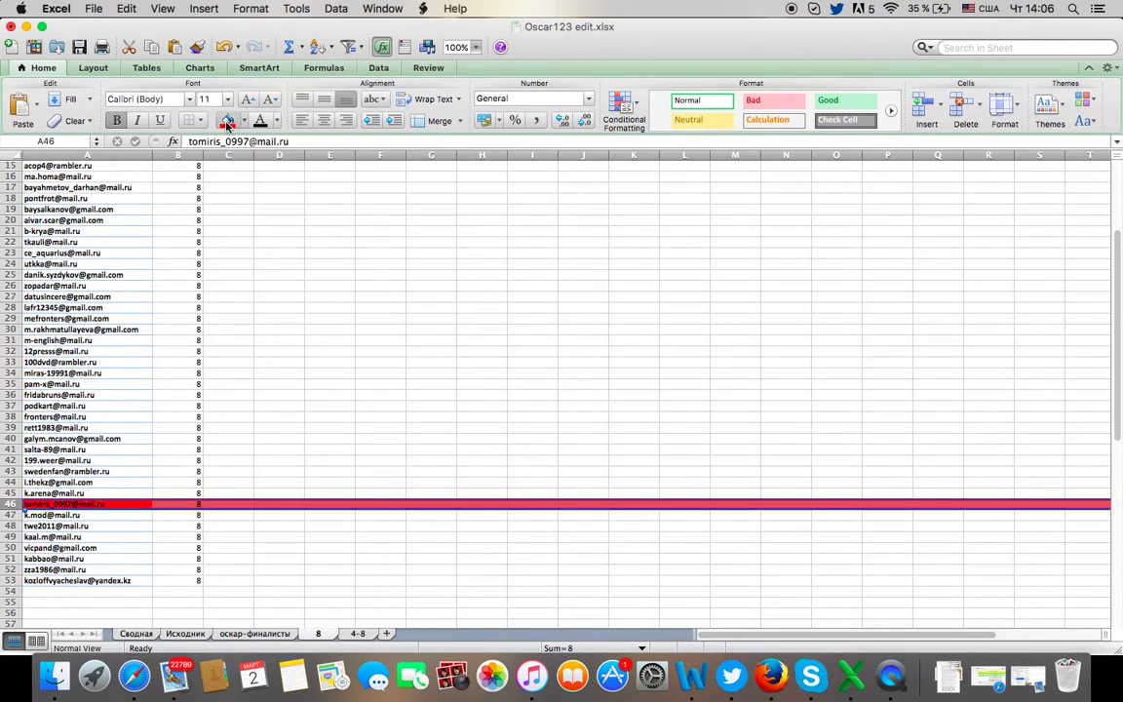
Step: Check the remaining drawn numbers in Firefox and highlight row 52 of the Excel sheet in red
{"action": "left_click", "coordinate": [767, 689]}
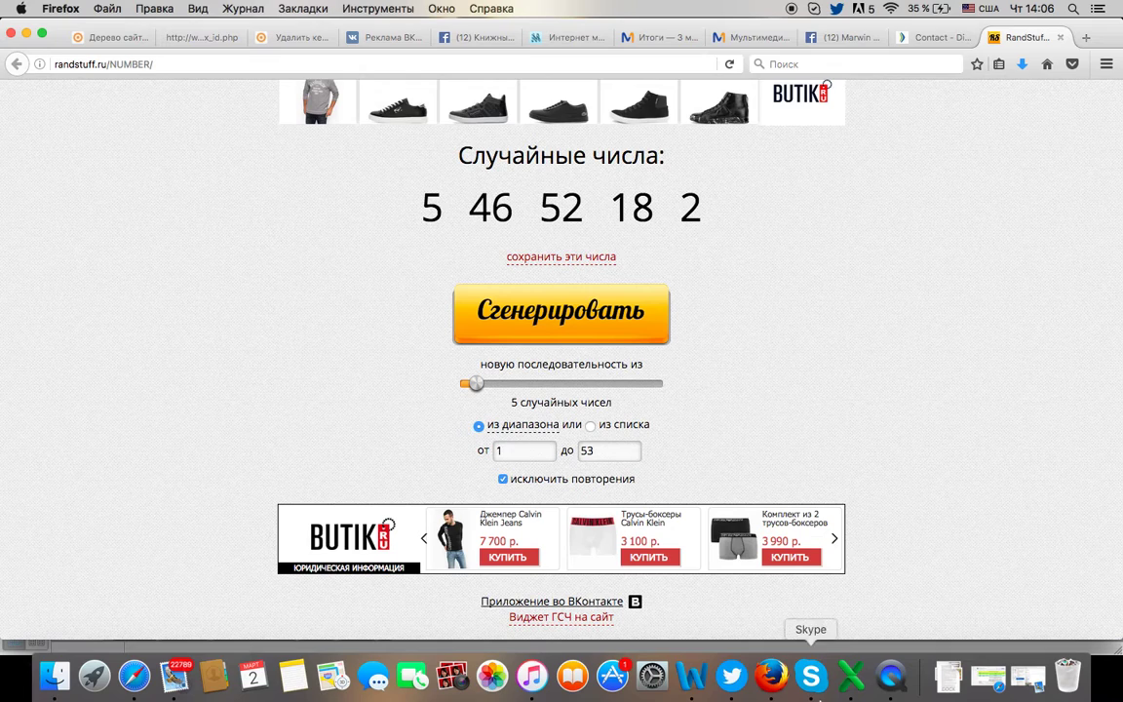
{"action": "left_click", "coordinate": [850, 676]}
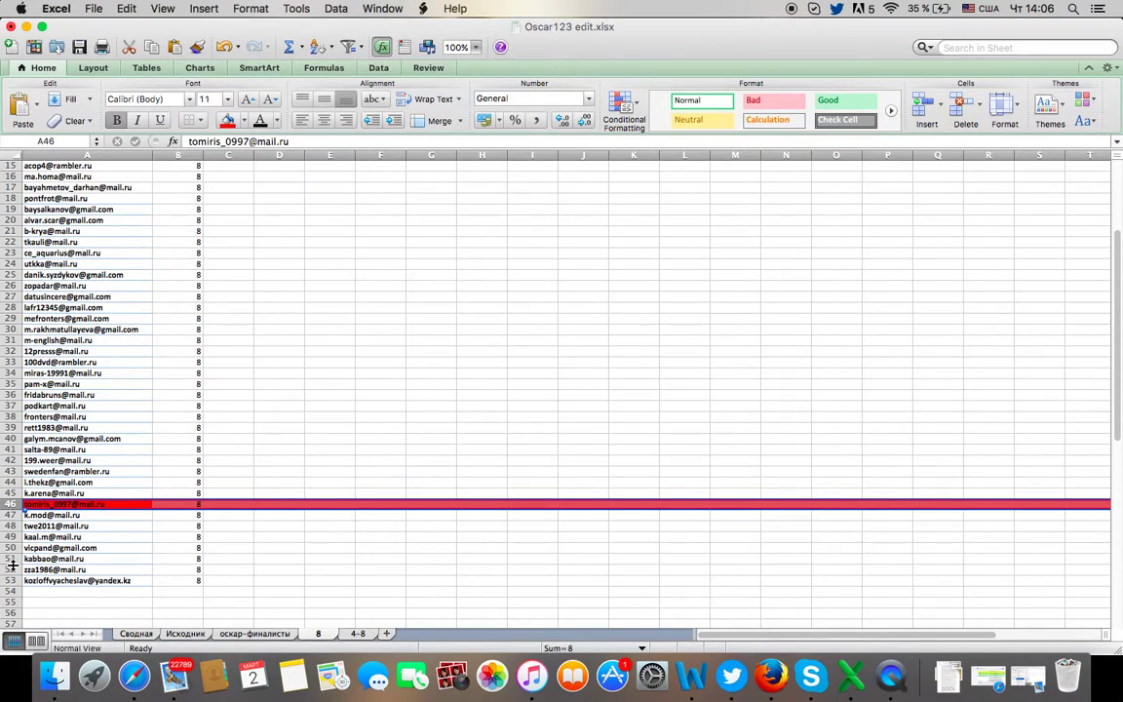
{"action": "left_click", "coordinate": [10, 569]}
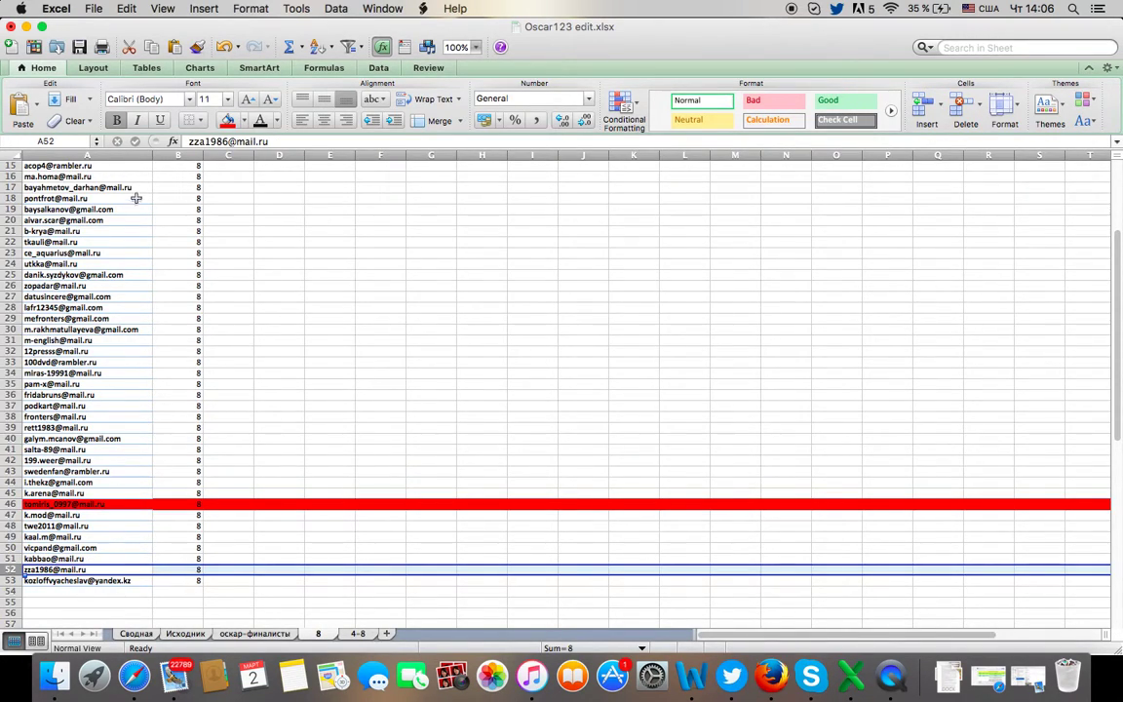
{"action": "left_click", "coordinate": [227, 120]}
Step: Highlight rows 18 and 2 in red and look over all the marked rows on the sheet
{"action": "scroll", "coordinate": [33, 271], "scroll_direction": "up", "scroll_amount": 3}
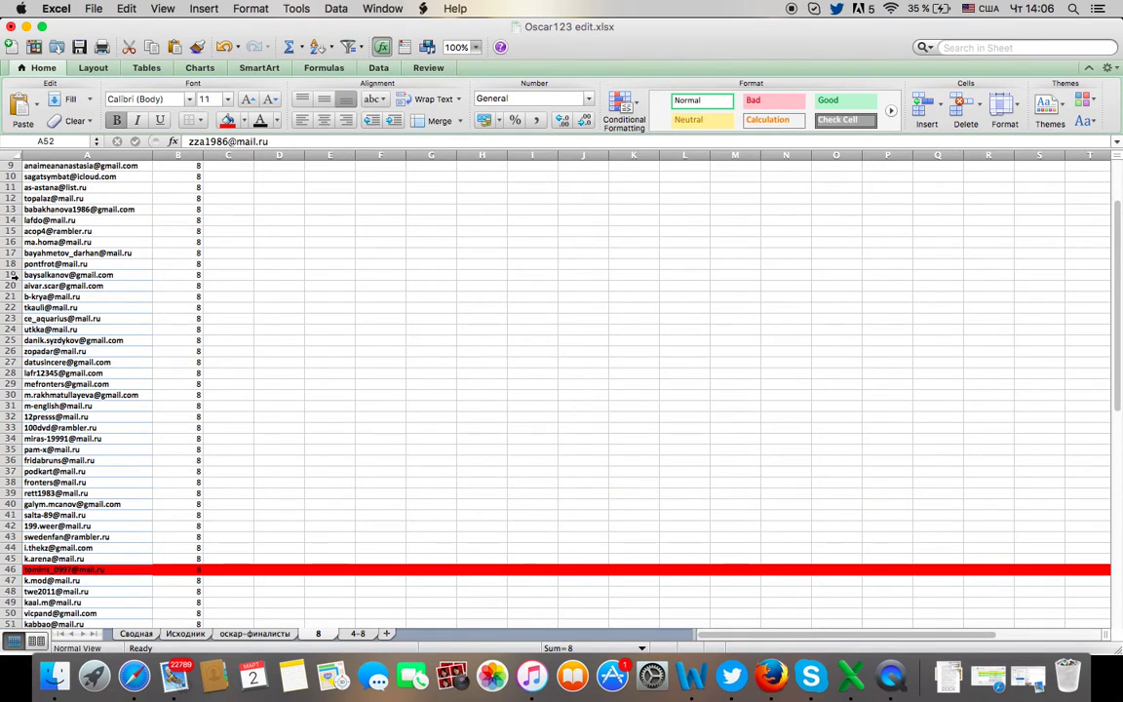
{"action": "left_click", "coordinate": [10, 264]}
{"action": "left_click", "coordinate": [226, 120]}
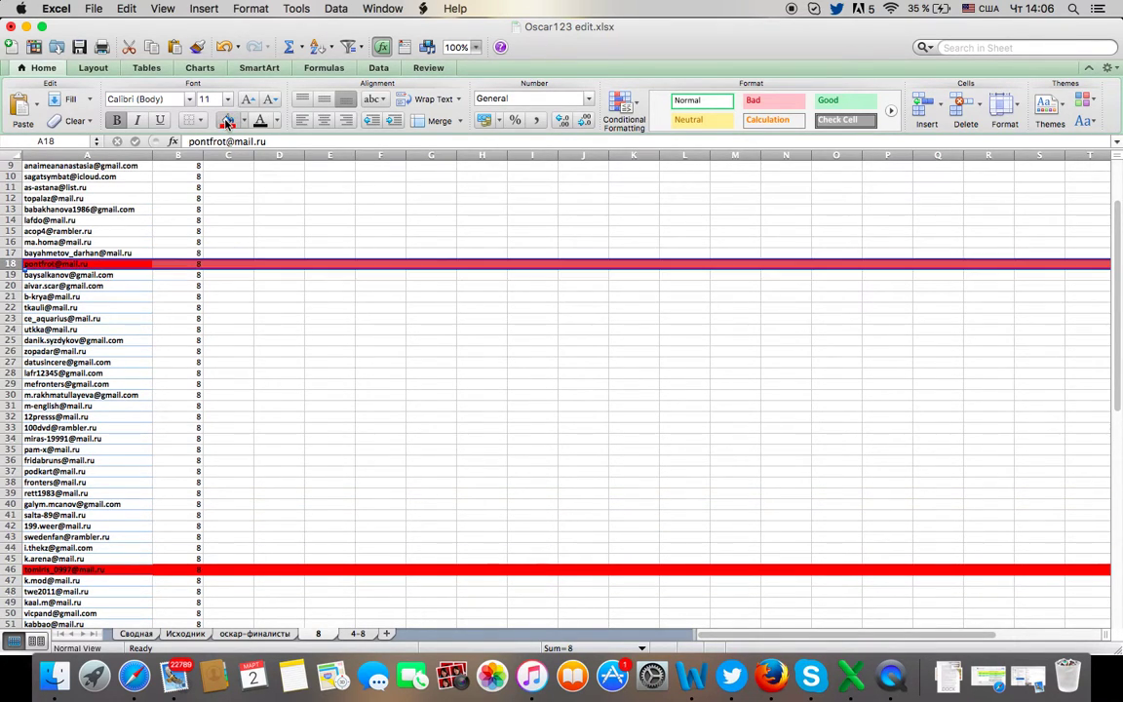
{"action": "scroll", "coordinate": [14, 344], "scroll_direction": "up", "scroll_amount": 4}
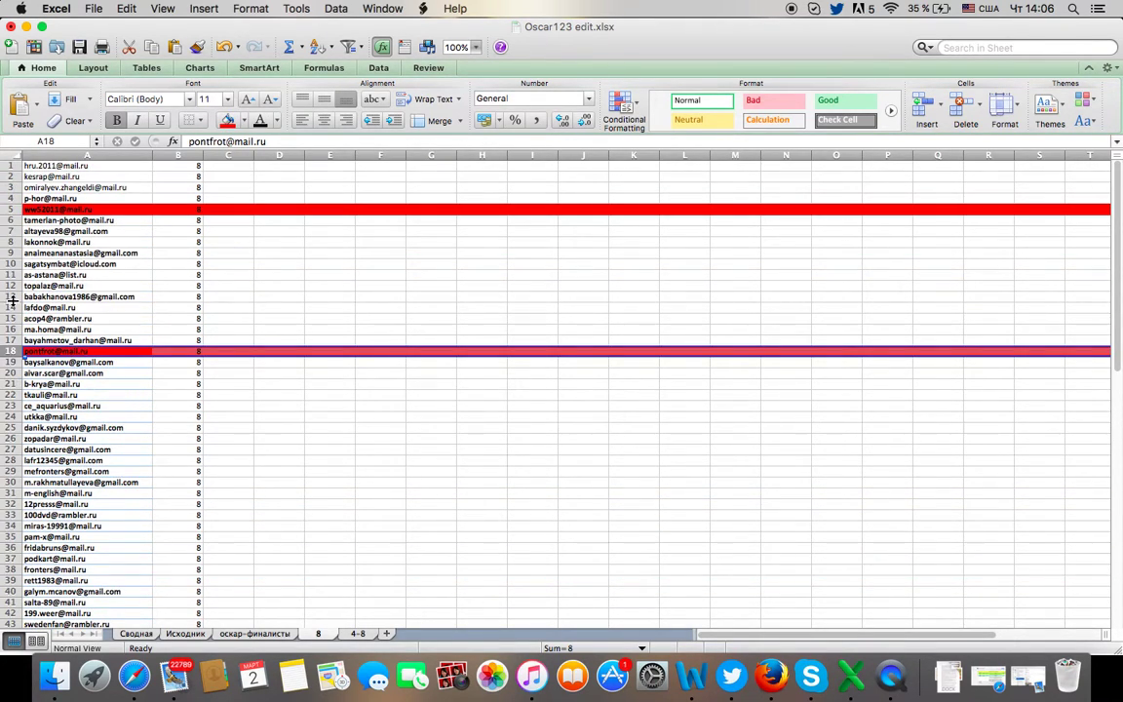
{"action": "left_click", "coordinate": [9, 177]}
{"action": "left_click", "coordinate": [227, 120]}
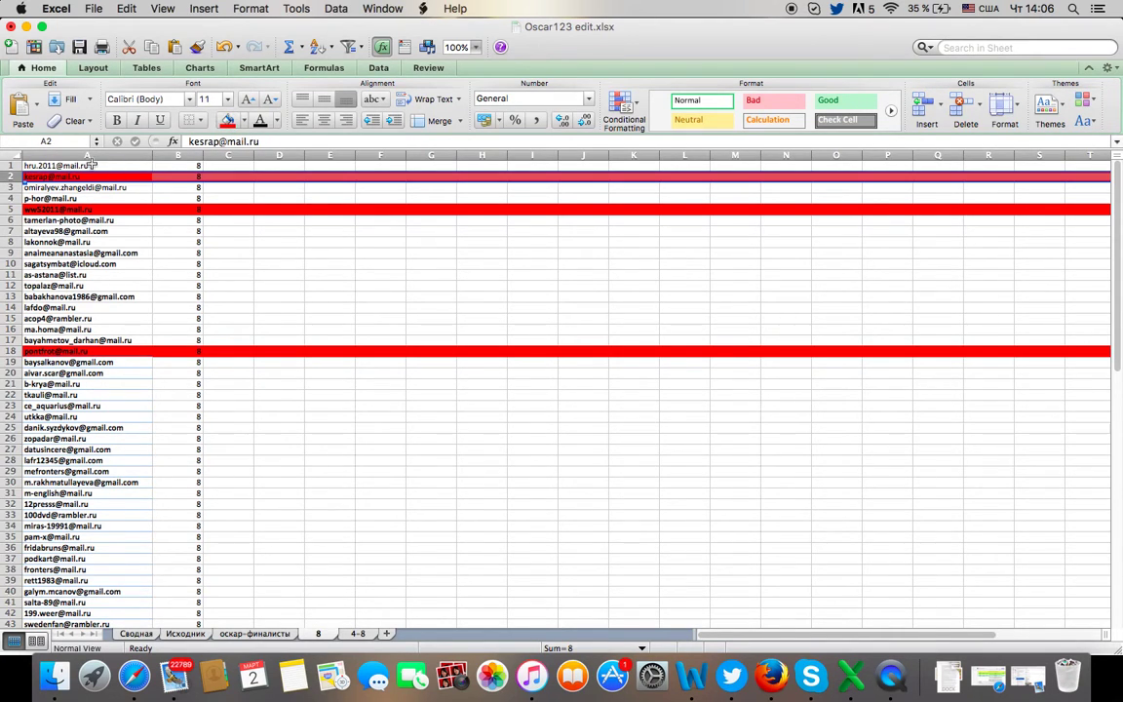
{"action": "scroll", "coordinate": [55, 282], "scroll_direction": "down", "scroll_amount": 8}
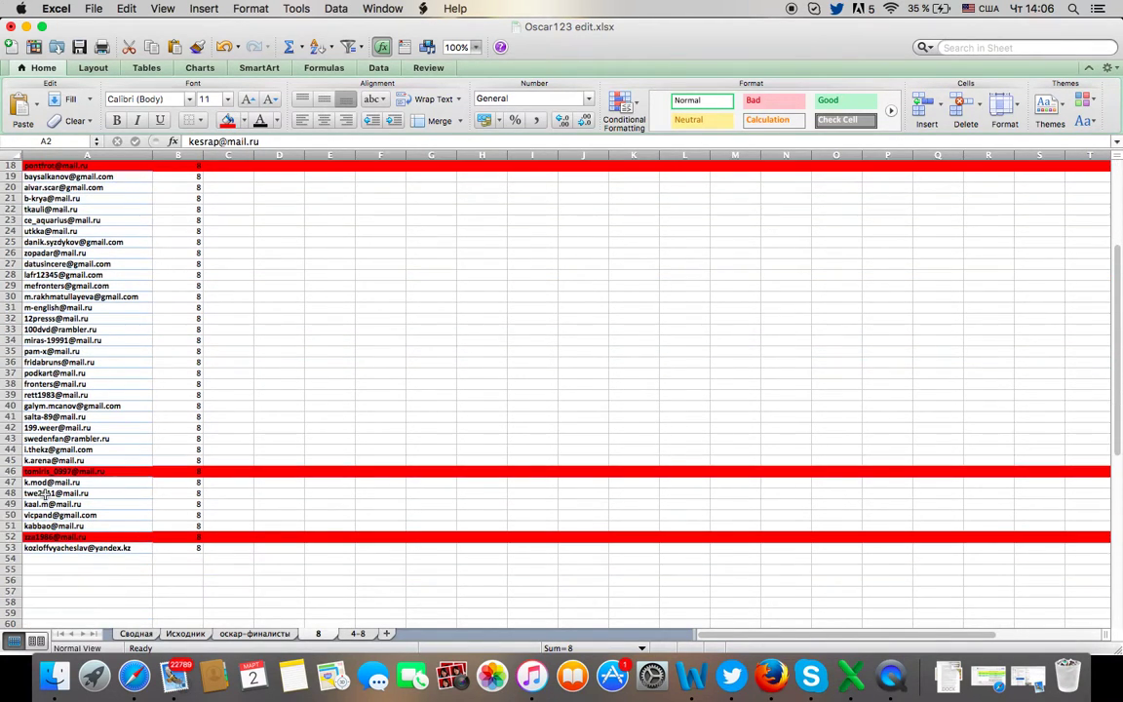
{"action": "scroll", "coordinate": [199, 519], "scroll_direction": "up", "scroll_amount": 8}
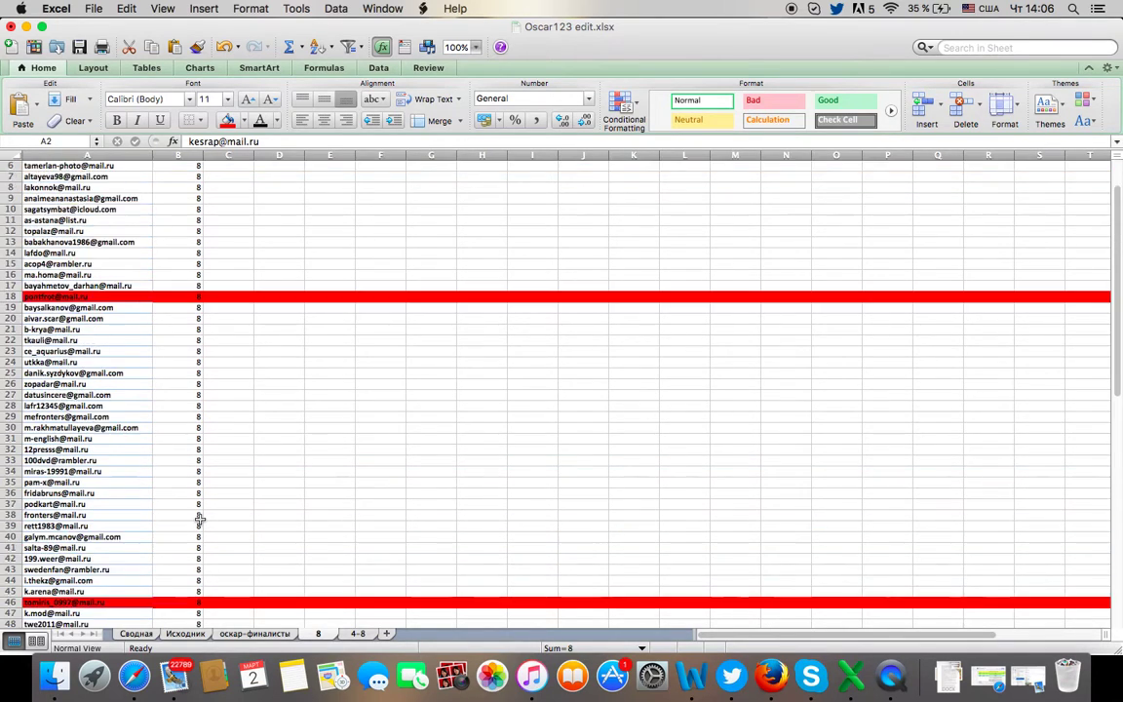
Step: Open sheet 4-8 and go through its list of entries down to the last filled row, row 411
{"action": "left_click", "coordinate": [360, 635]}
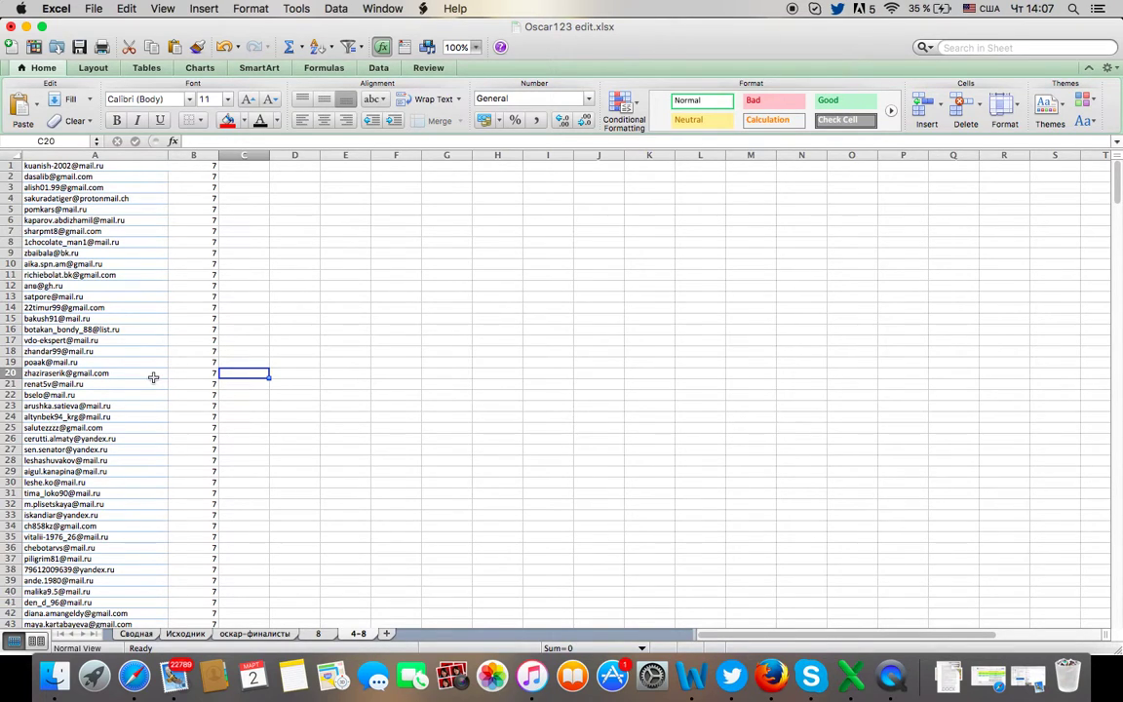
{"action": "left_click", "coordinate": [43, 167]}
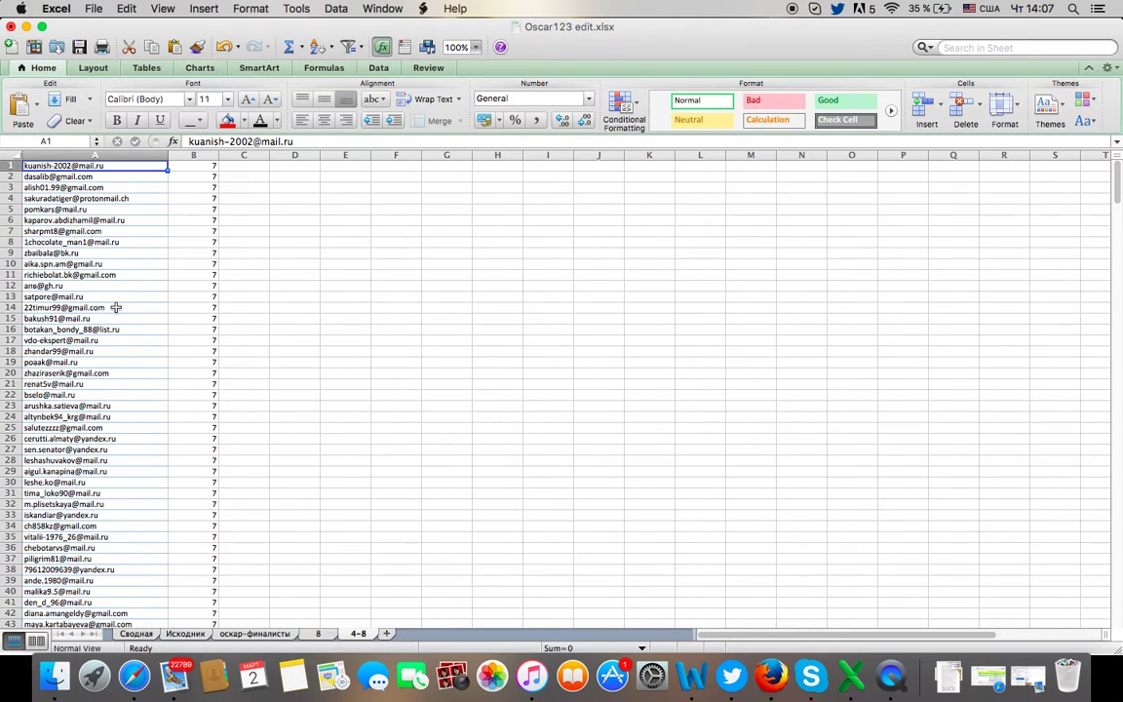
{"action": "scroll", "coordinate": [115, 307], "scroll_direction": "down", "scroll_amount": 17}
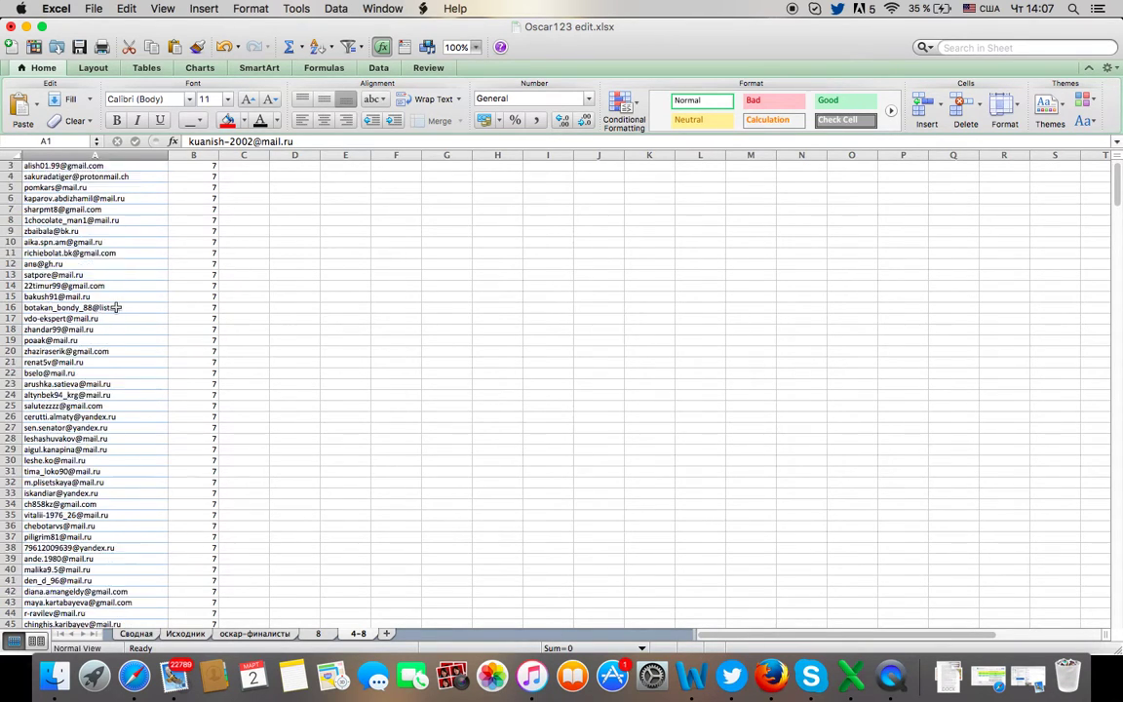
{"action": "scroll", "coordinate": [115, 307], "scroll_direction": "down", "scroll_amount": 20}
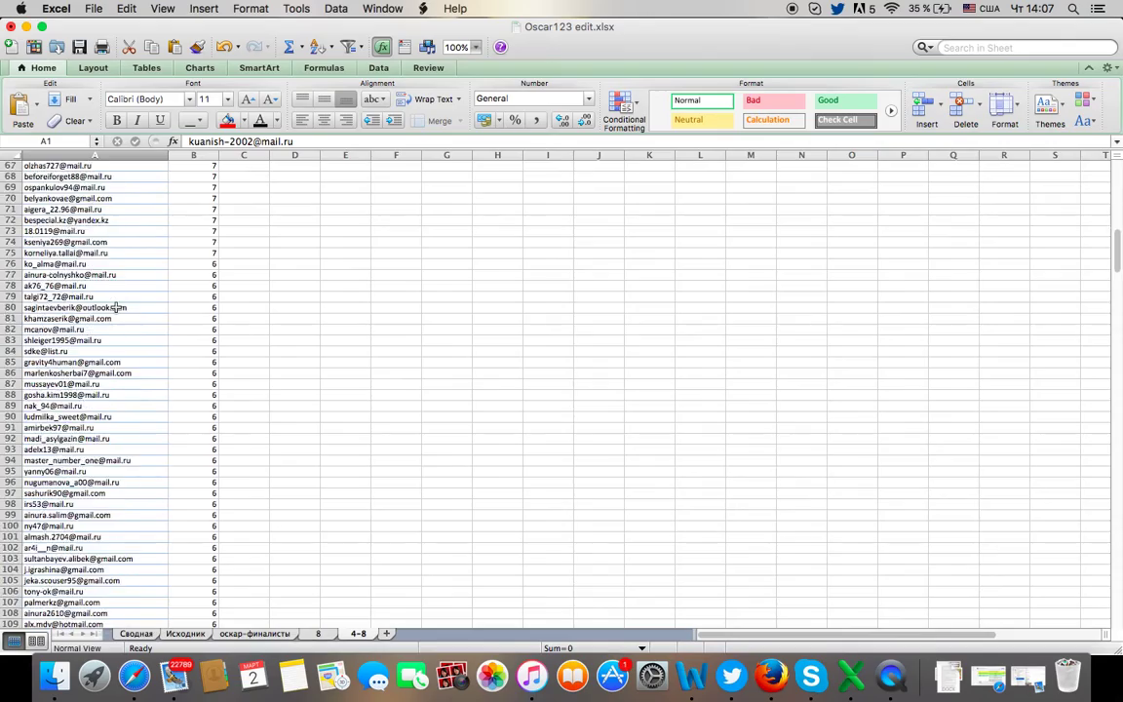
{"action": "scroll", "coordinate": [115, 307], "scroll_direction": "down", "scroll_amount": 20}
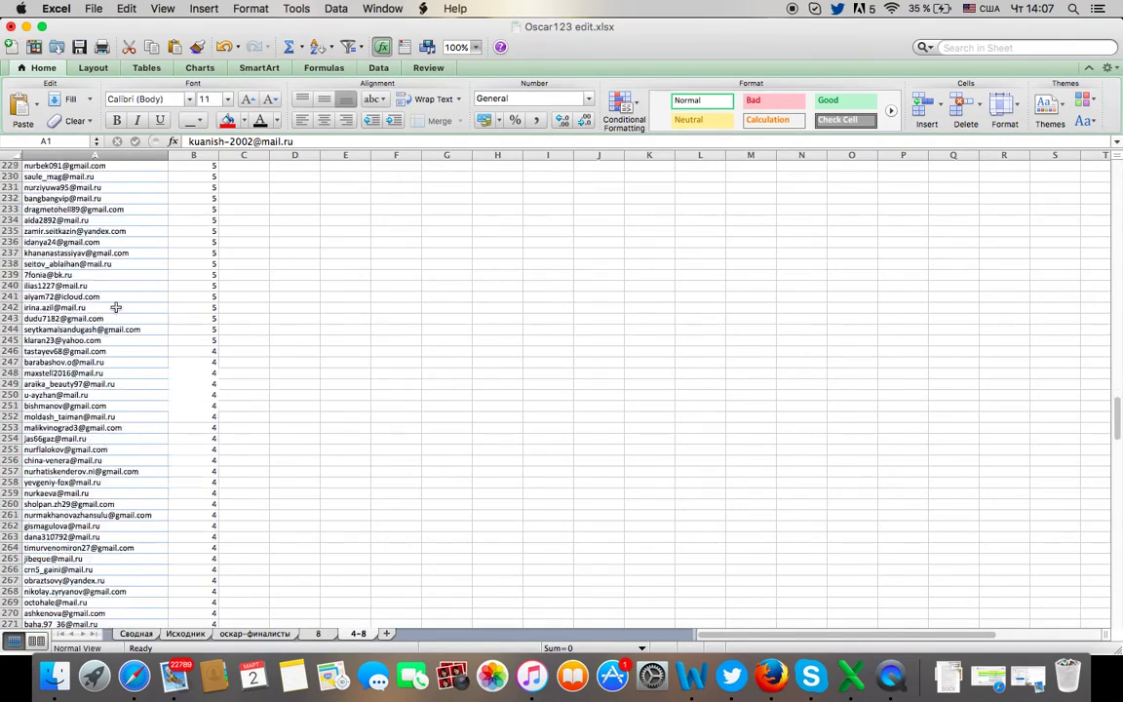
{"action": "scroll", "coordinate": [115, 307], "scroll_direction": "down", "scroll_amount": 20}
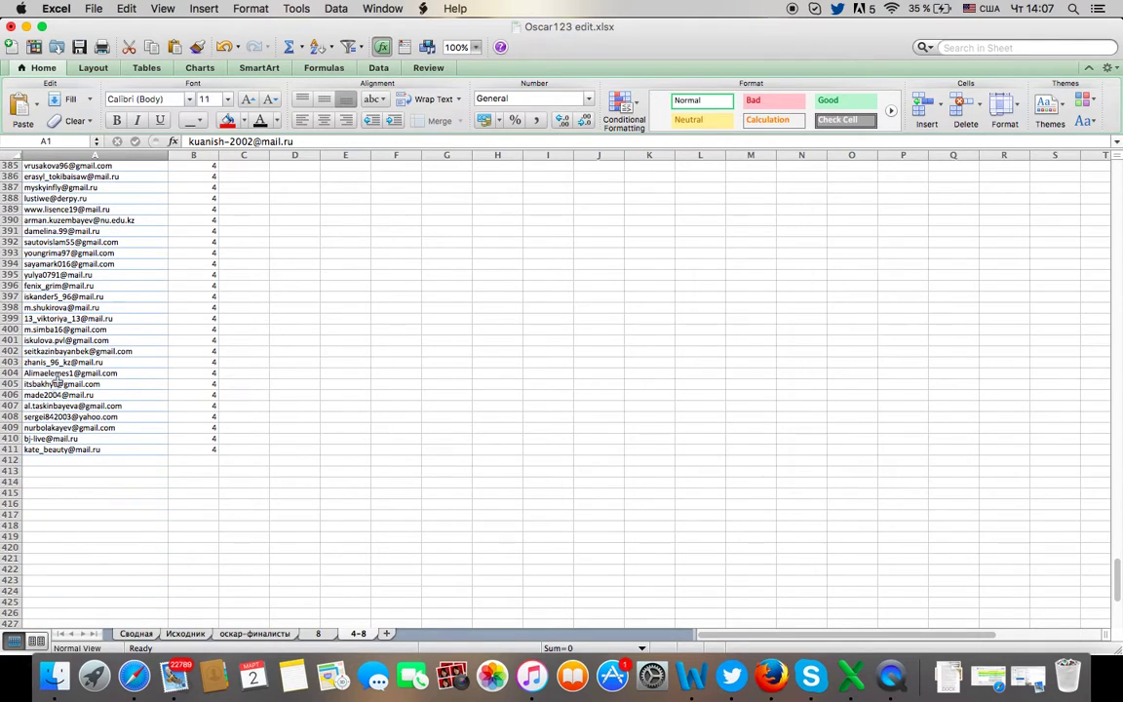
{"action": "left_click", "coordinate": [12, 449]}
{"action": "scroll", "coordinate": [13, 450], "scroll_direction": "up", "scroll_amount": 20}
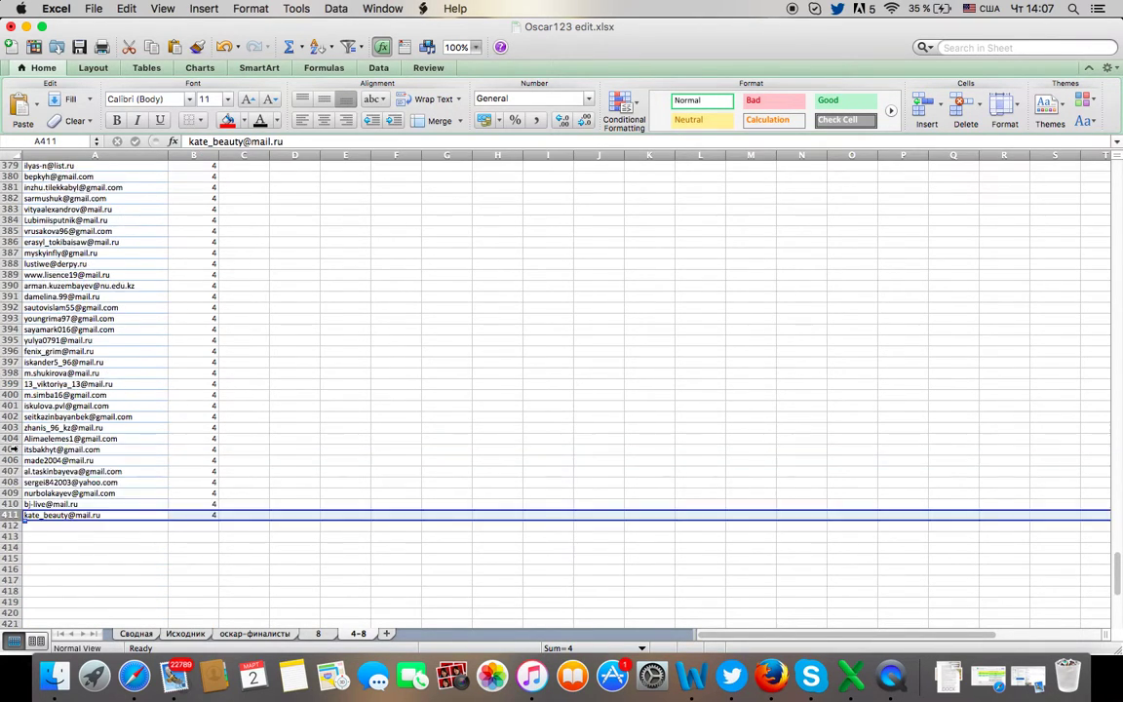
Step: Switch to Firefox and generate 10 random numbers from the range 1 to 411
{"action": "left_click", "coordinate": [771, 674]}
{"action": "double_click", "coordinate": [589, 451]}
{"action": "key", "text": "BackSpace"}
{"action": "type", "text": "411"}
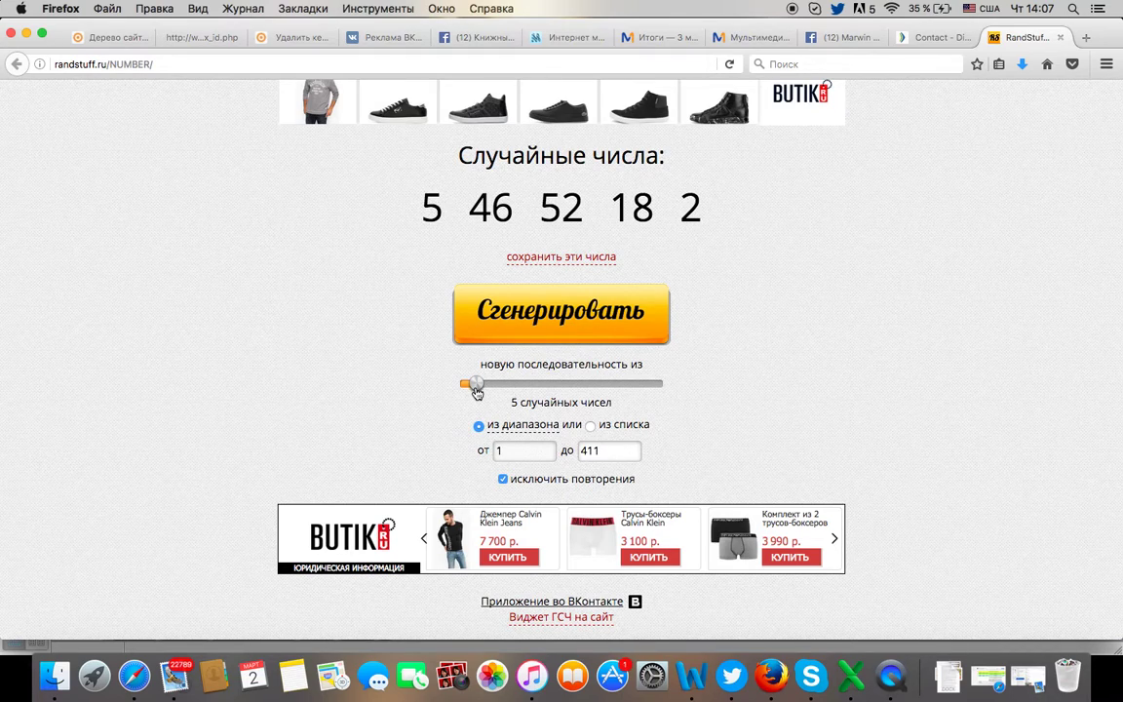
{"action": "left_click_drag", "start_coordinate": [477, 390], "coordinate": [496, 390]}
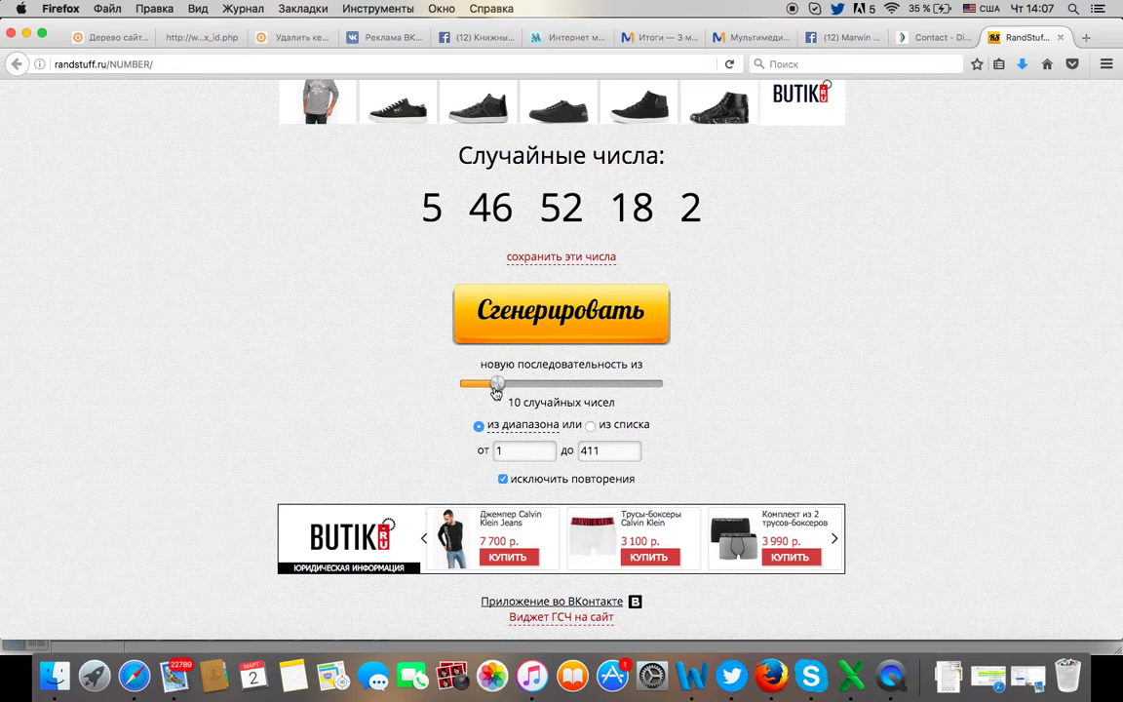
{"action": "left_click", "coordinate": [531, 340]}
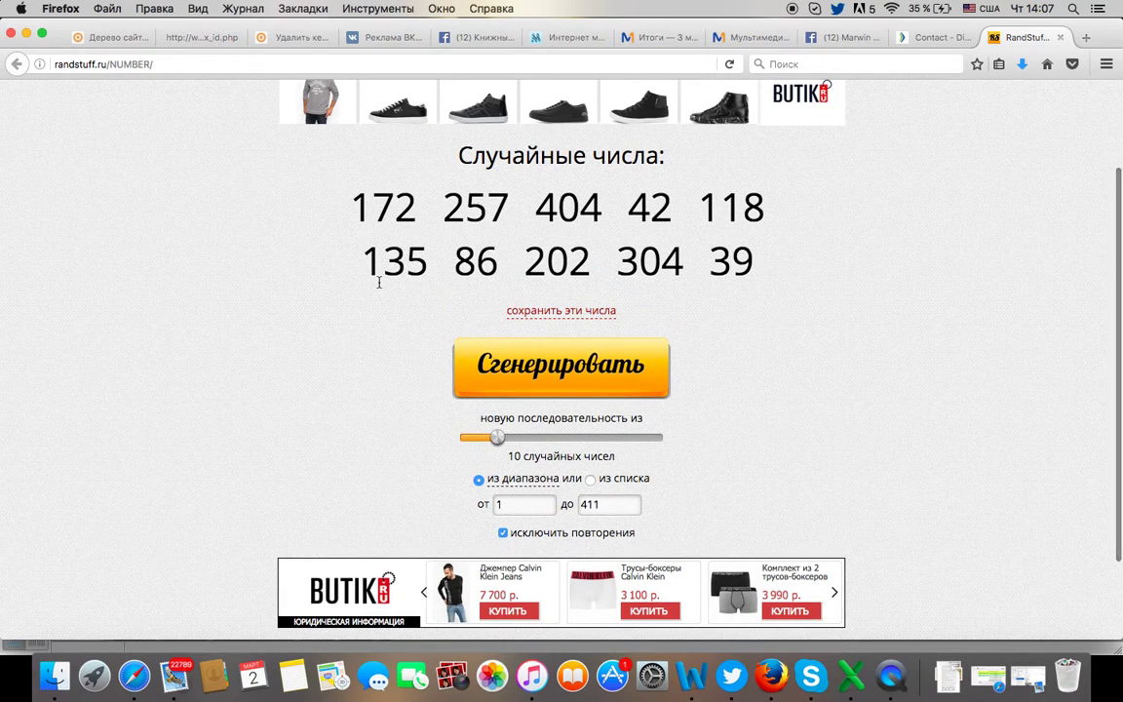
Step: Switch to Excel and highlight row 172 of sheet 4-8 with the red fill
{"action": "left_click", "coordinate": [851, 675]}
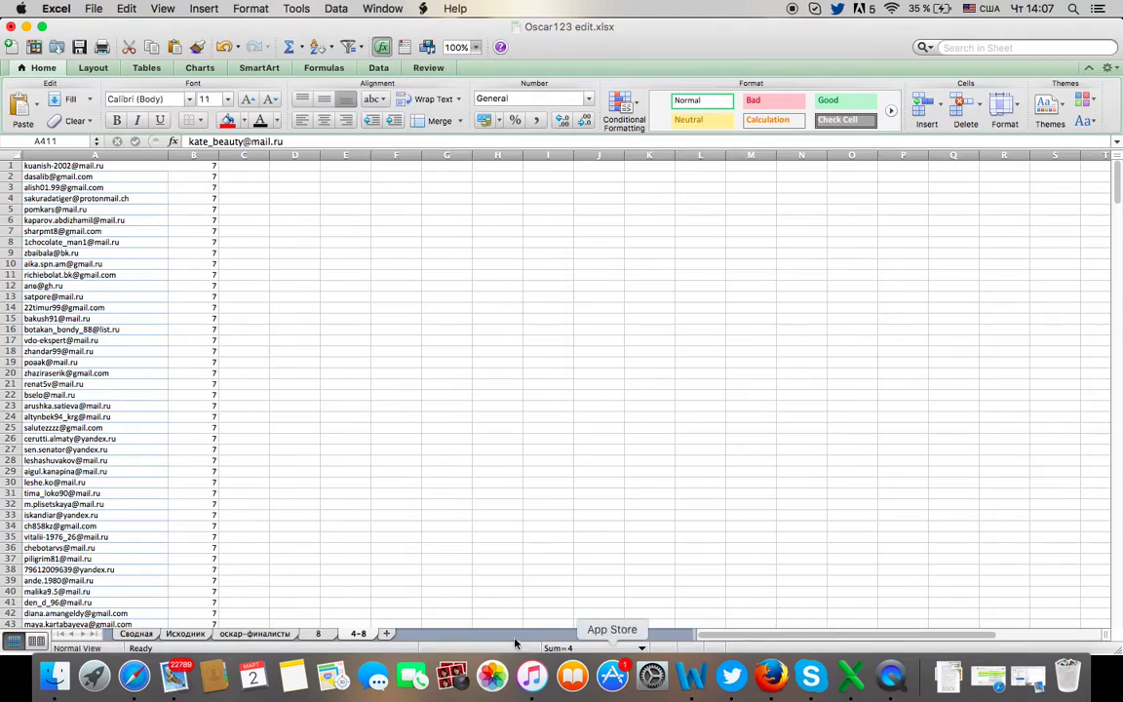
{"action": "scroll", "coordinate": [33, 449], "scroll_direction": "down", "scroll_amount": 10}
{"action": "scroll", "coordinate": [29, 444], "scroll_direction": "down", "scroll_amount": 20}
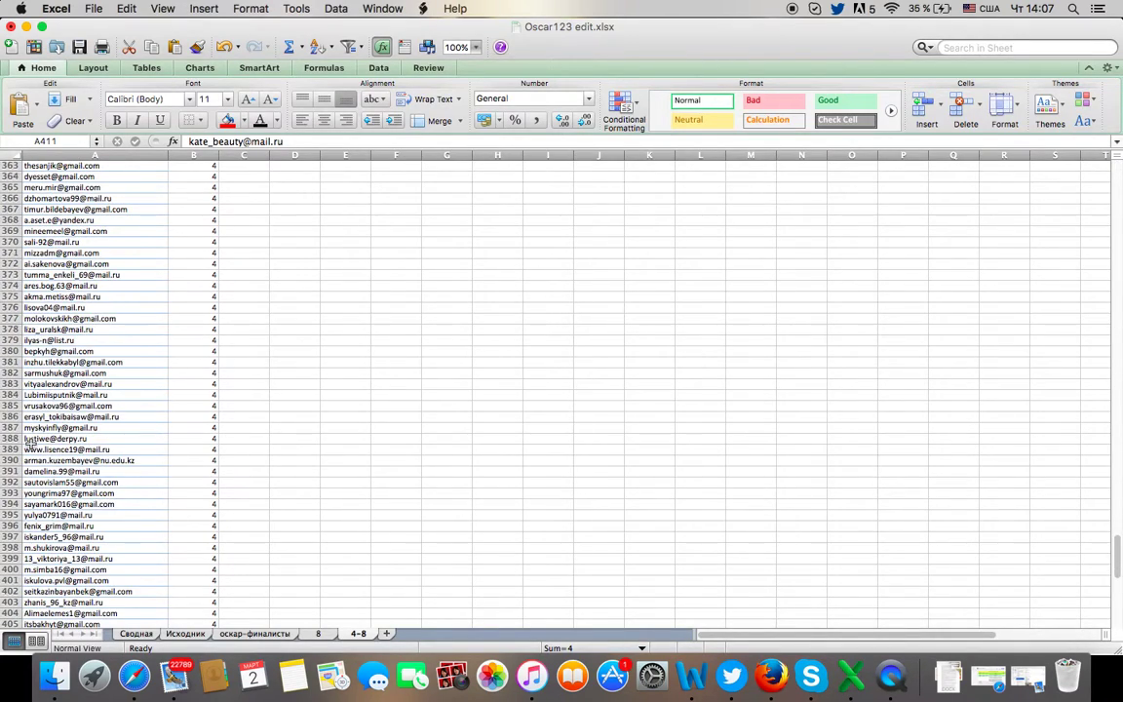
{"action": "scroll", "coordinate": [29, 443], "scroll_direction": "up", "scroll_amount": 3}
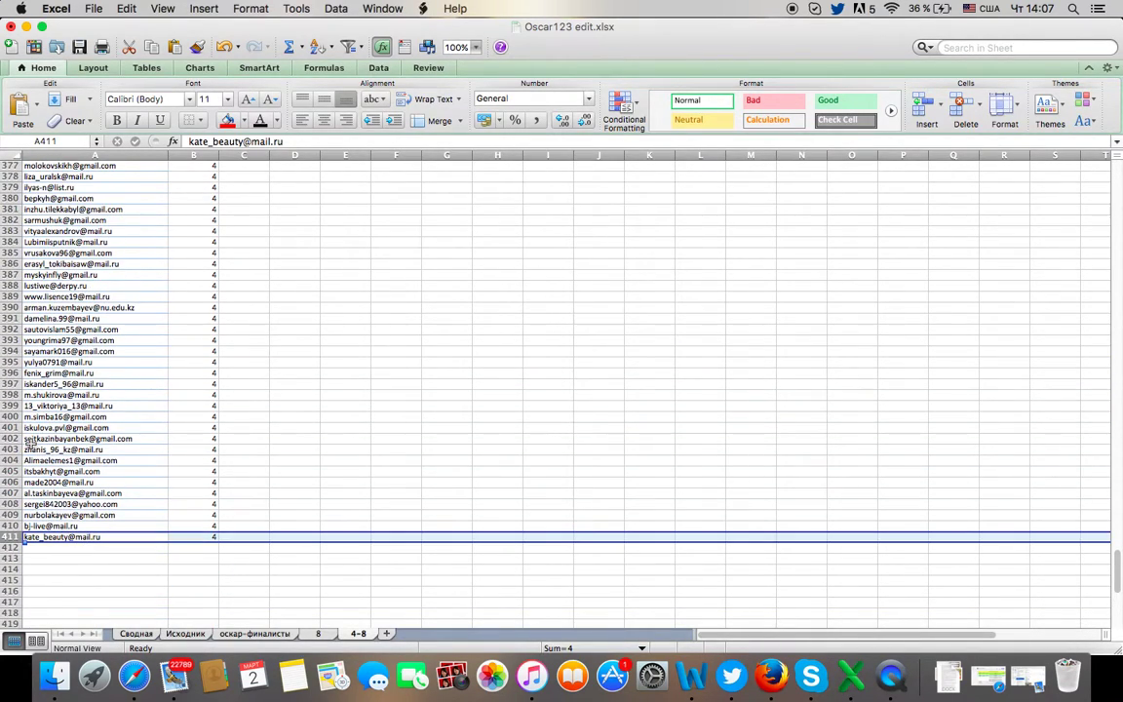
{"action": "scroll", "coordinate": [17, 278], "scroll_direction": "up", "scroll_amount": 20}
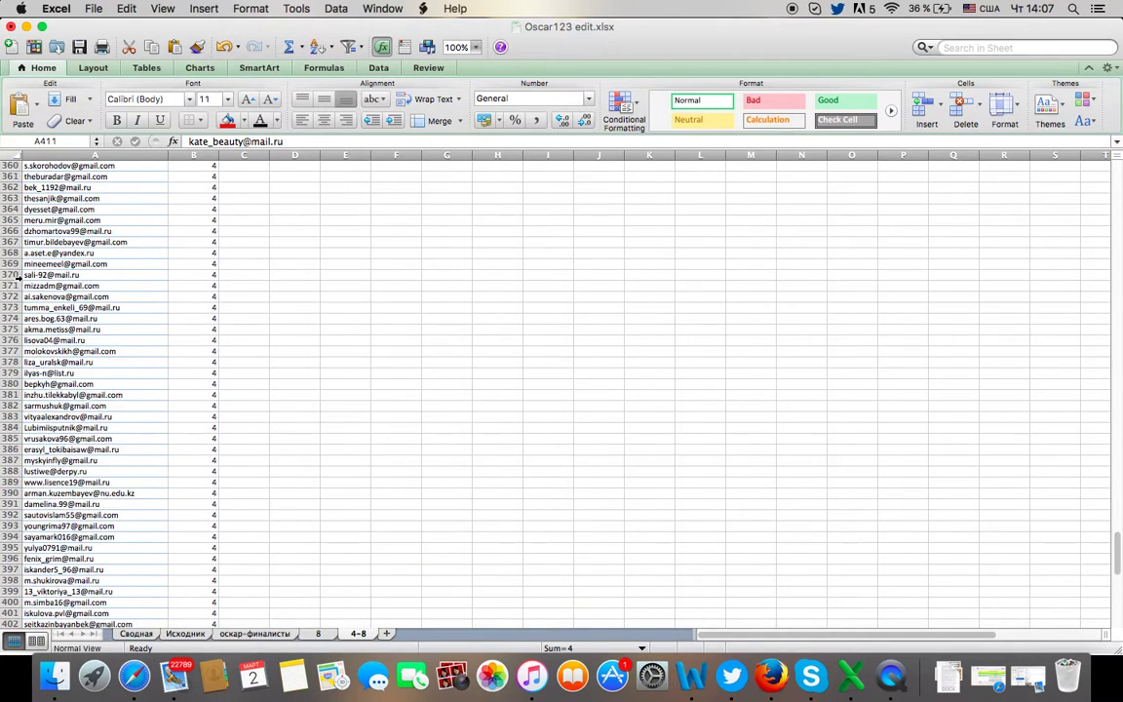
{"action": "scroll", "coordinate": [16, 278], "scroll_direction": "up", "scroll_amount": 20}
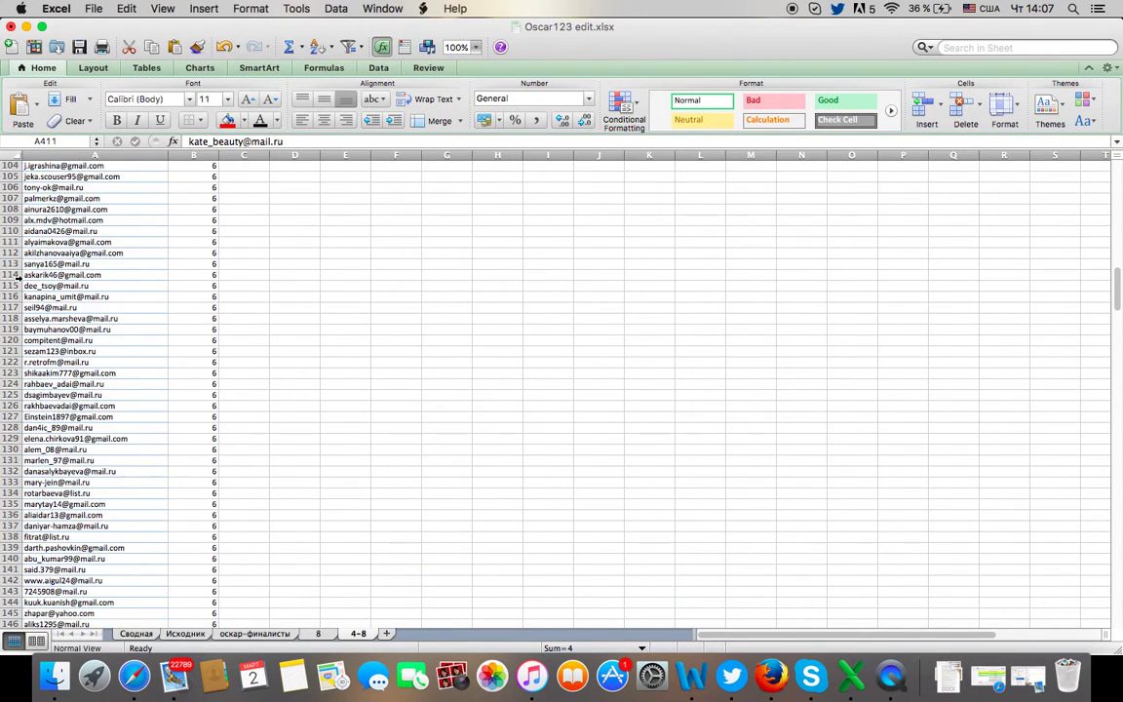
{"action": "scroll", "coordinate": [21, 433], "scroll_direction": "down", "scroll_amount": 6}
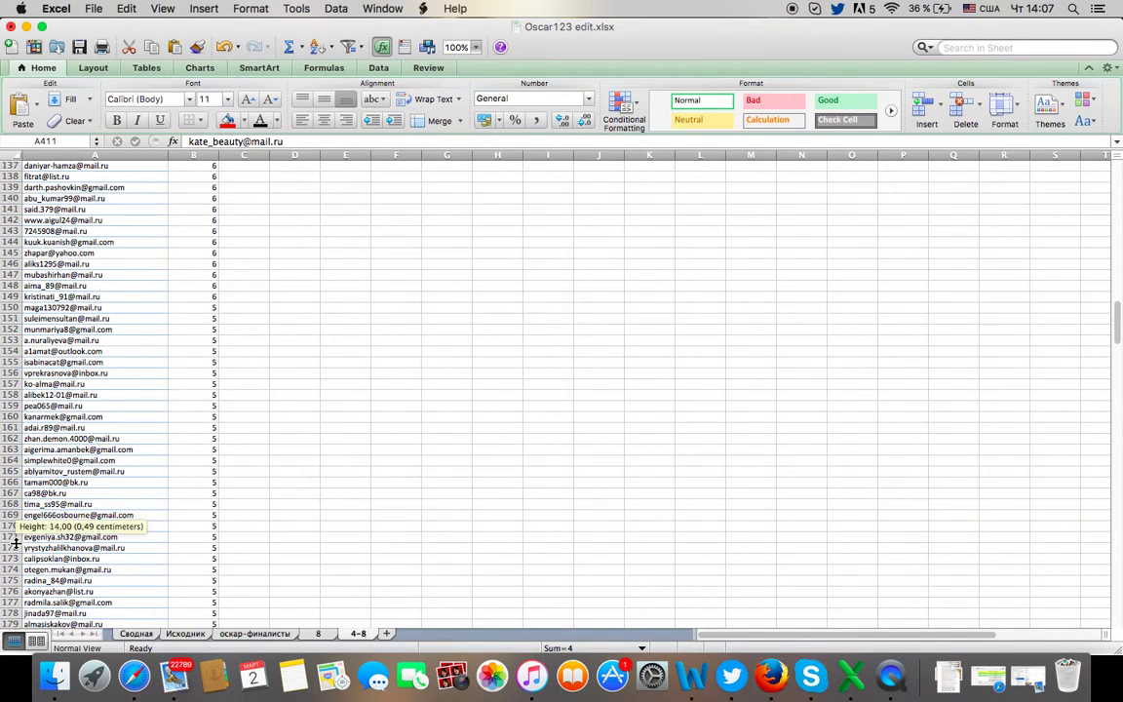
{"action": "left_click", "coordinate": [15, 547]}
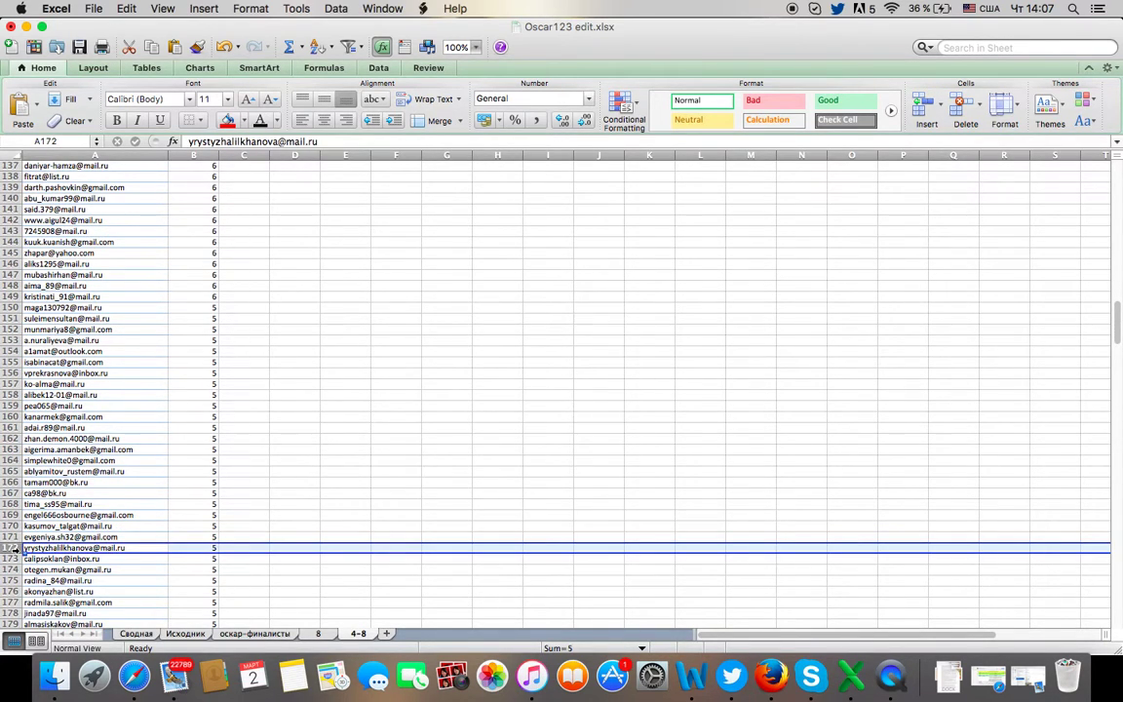
{"action": "left_click", "coordinate": [228, 120]}
Step: Check the second drawn number in Firefox and highlight row 257 of sheet 4-8 in Excel in red
{"action": "left_click", "coordinate": [771, 675]}
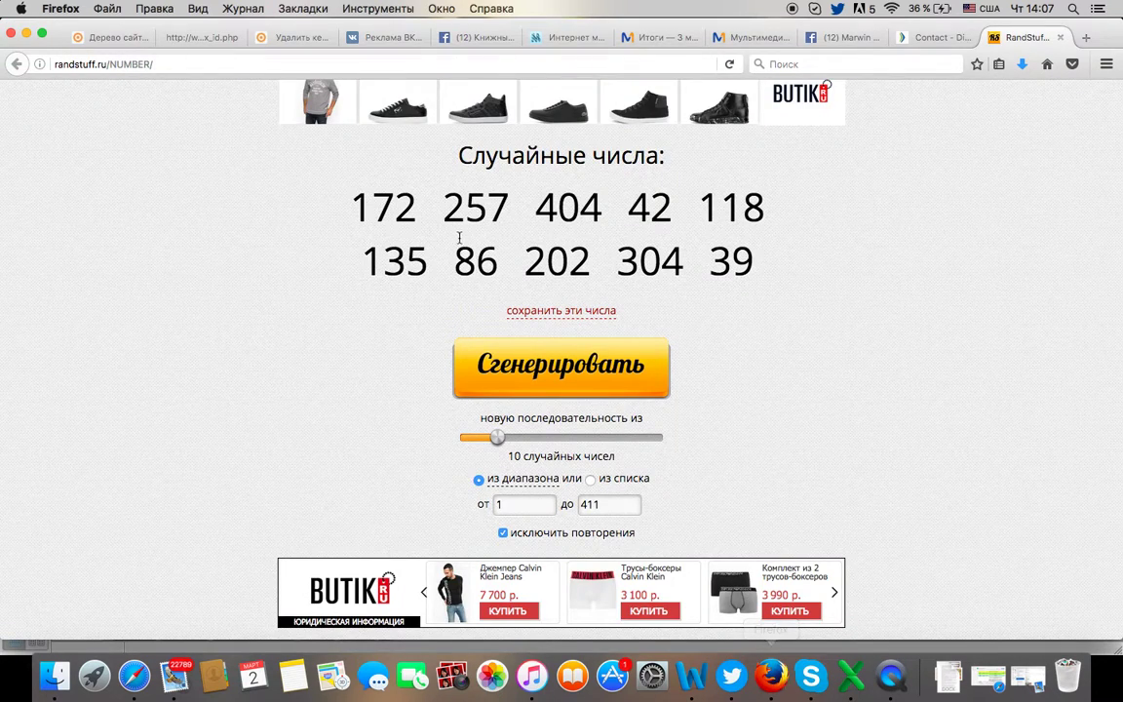
{"action": "left_click", "coordinate": [852, 676]}
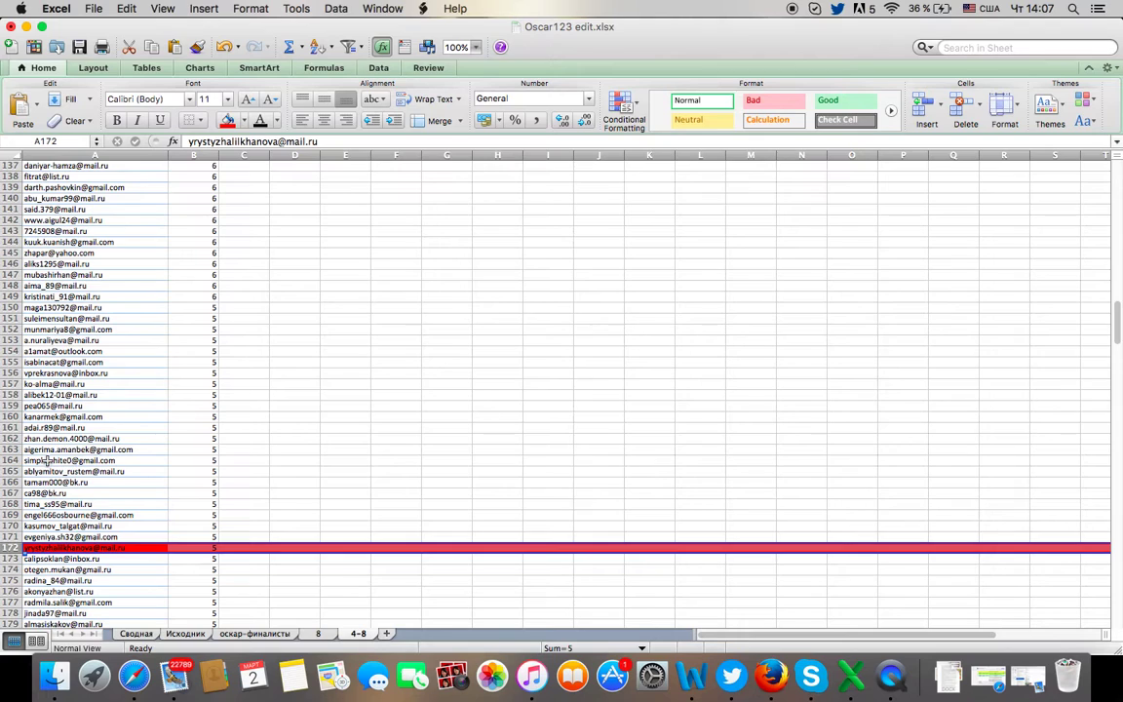
{"action": "scroll", "coordinate": [46, 461], "scroll_direction": "down", "scroll_amount": 3}
{"action": "scroll", "coordinate": [46, 461], "scroll_direction": "down", "scroll_amount": 20}
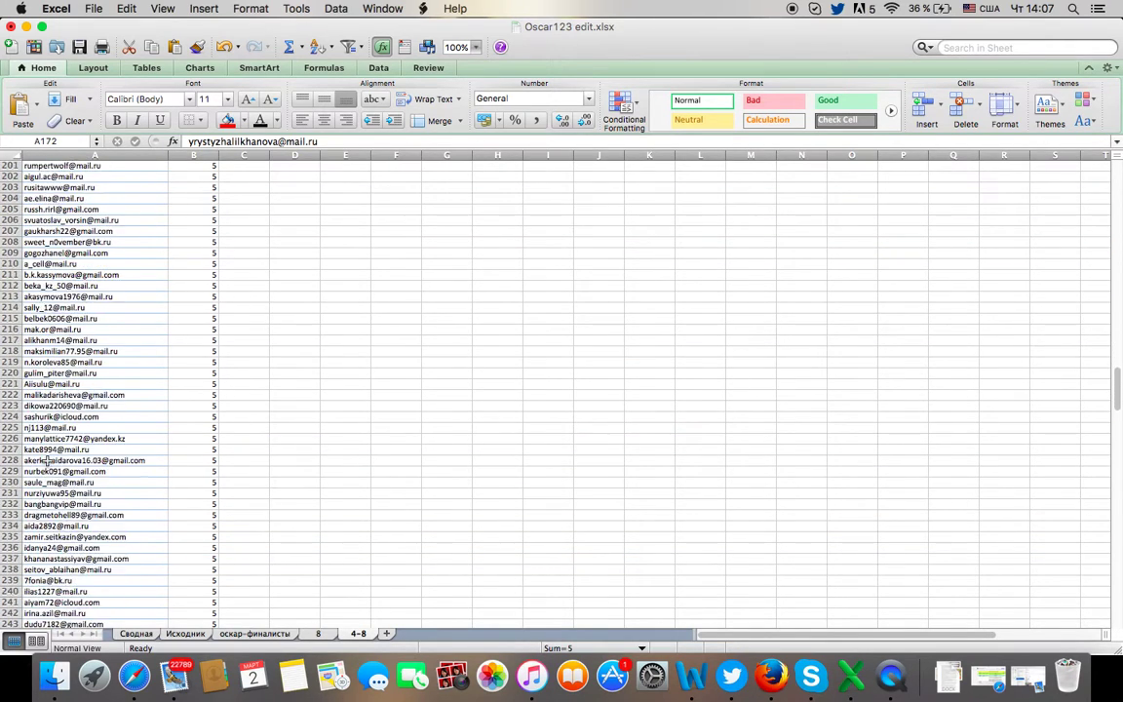
{"action": "scroll", "coordinate": [46, 460], "scroll_direction": "down", "scroll_amount": 3}
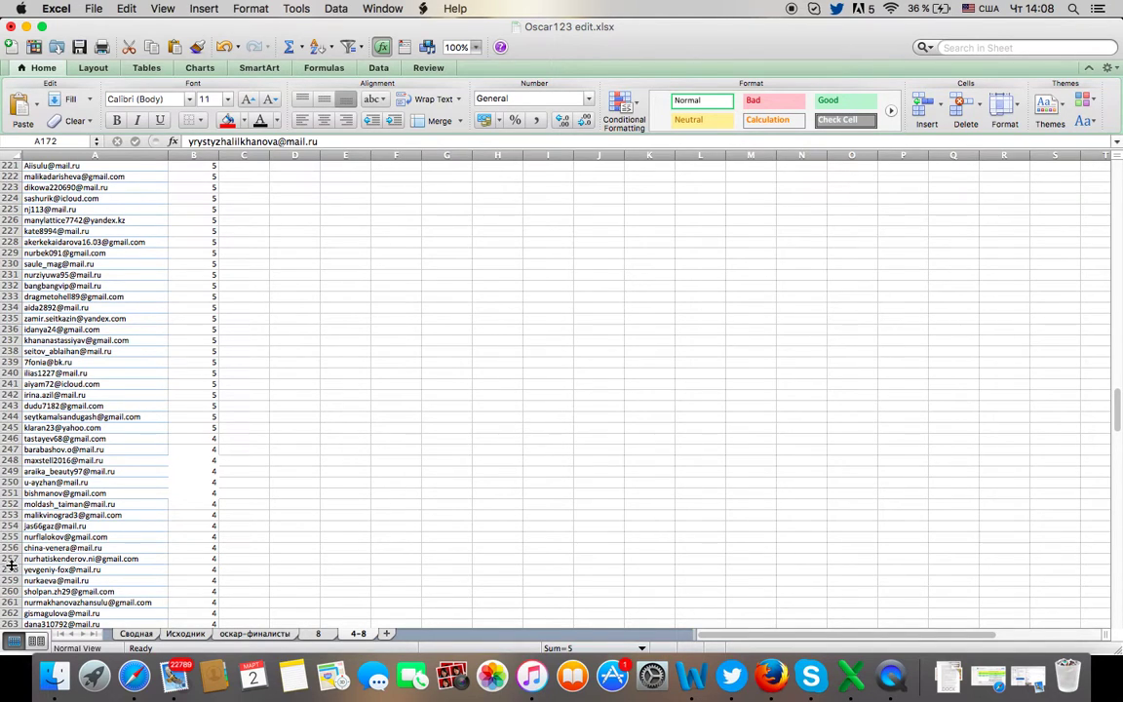
{"action": "left_click", "coordinate": [11, 560]}
{"action": "left_click", "coordinate": [227, 119]}
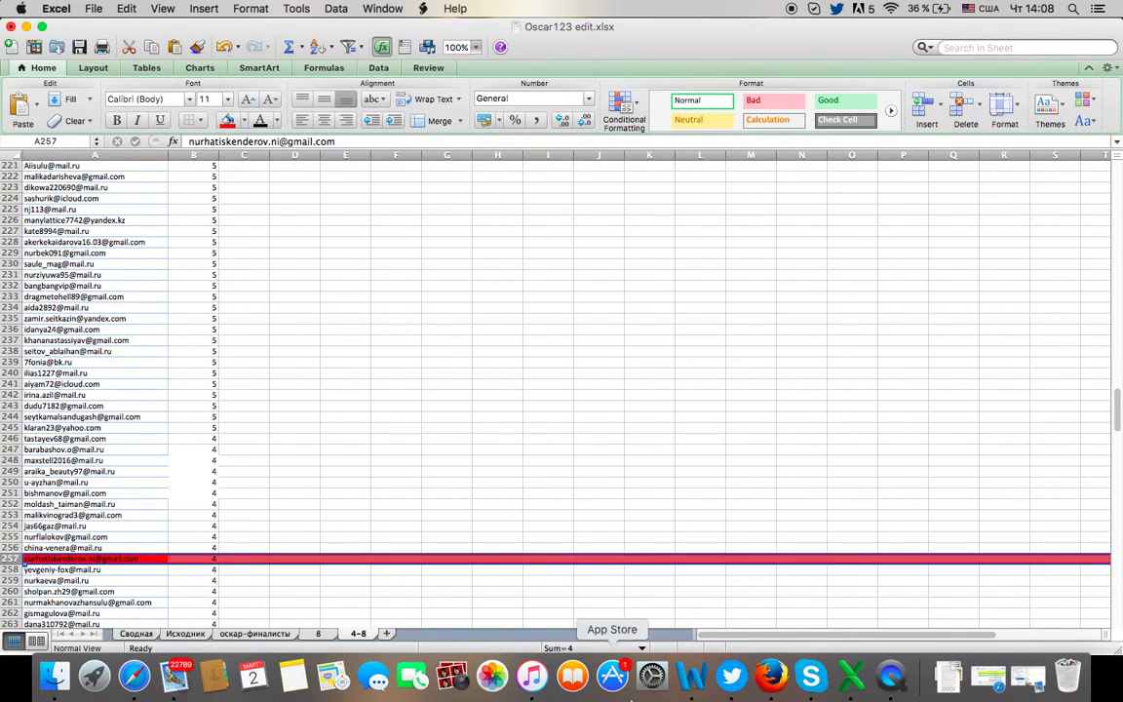
Step: Check the third drawn number in Firefox and fill row 404 of the Excel sheet with red
{"action": "left_click", "coordinate": [772, 676]}
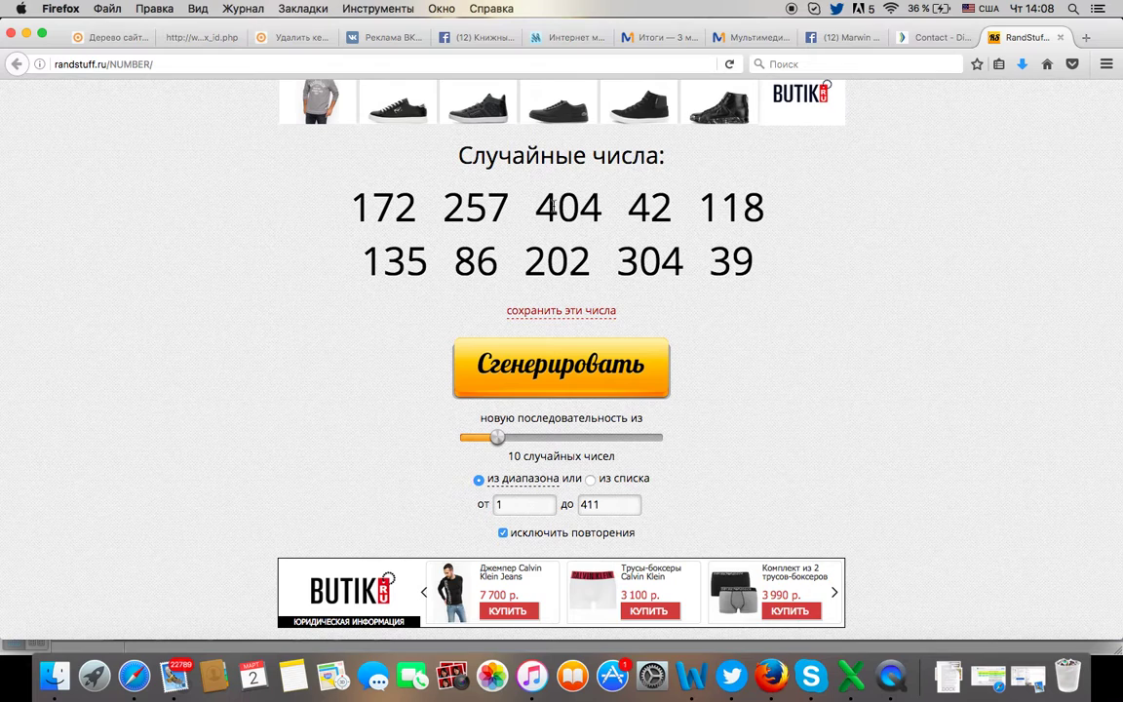
{"action": "left_click", "coordinate": [851, 675]}
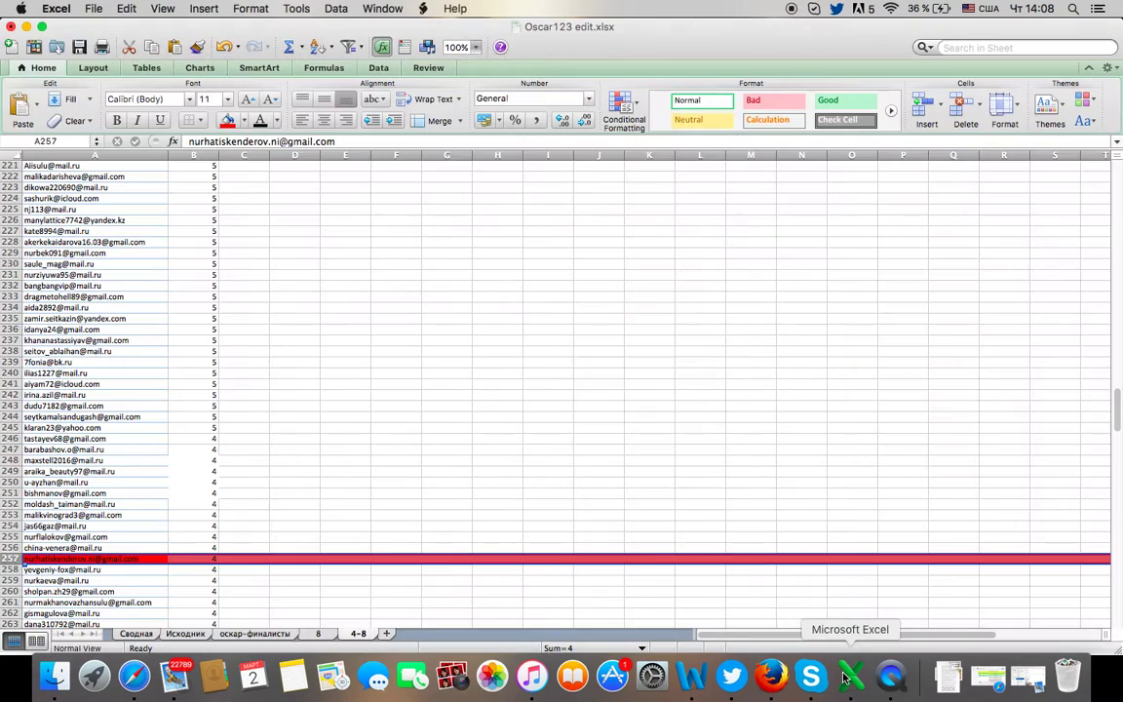
{"action": "scroll", "coordinate": [56, 460], "scroll_direction": "down", "scroll_amount": 20}
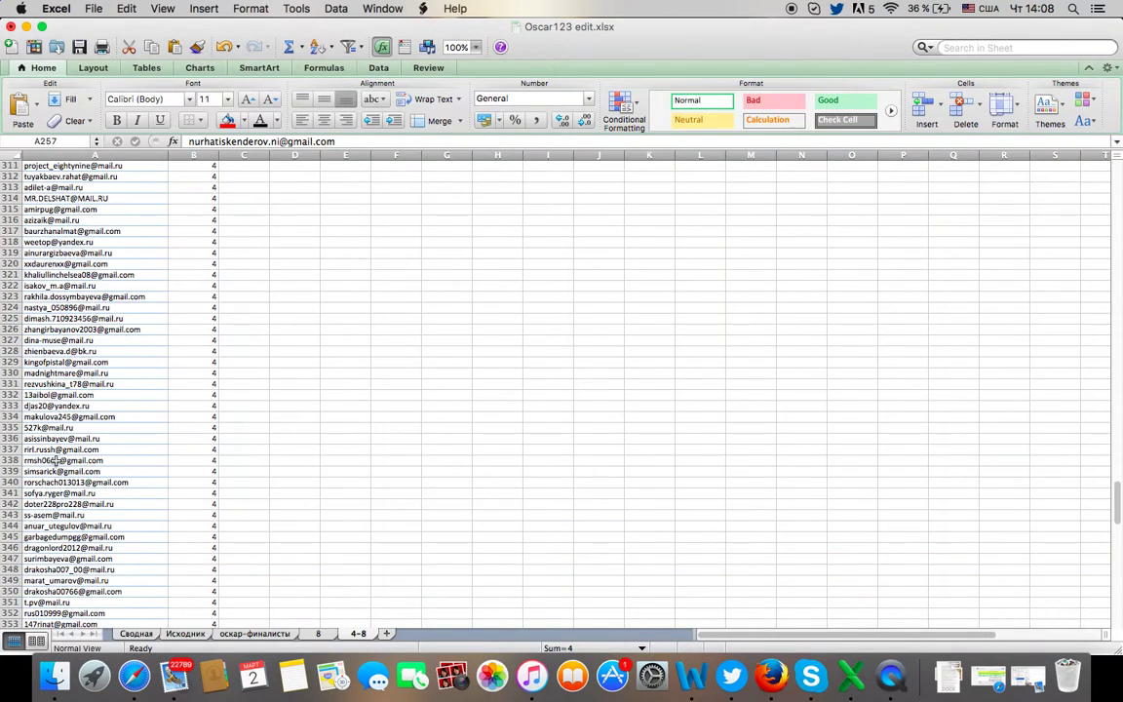
{"action": "scroll", "coordinate": [56, 460], "scroll_direction": "down", "scroll_amount": 15}
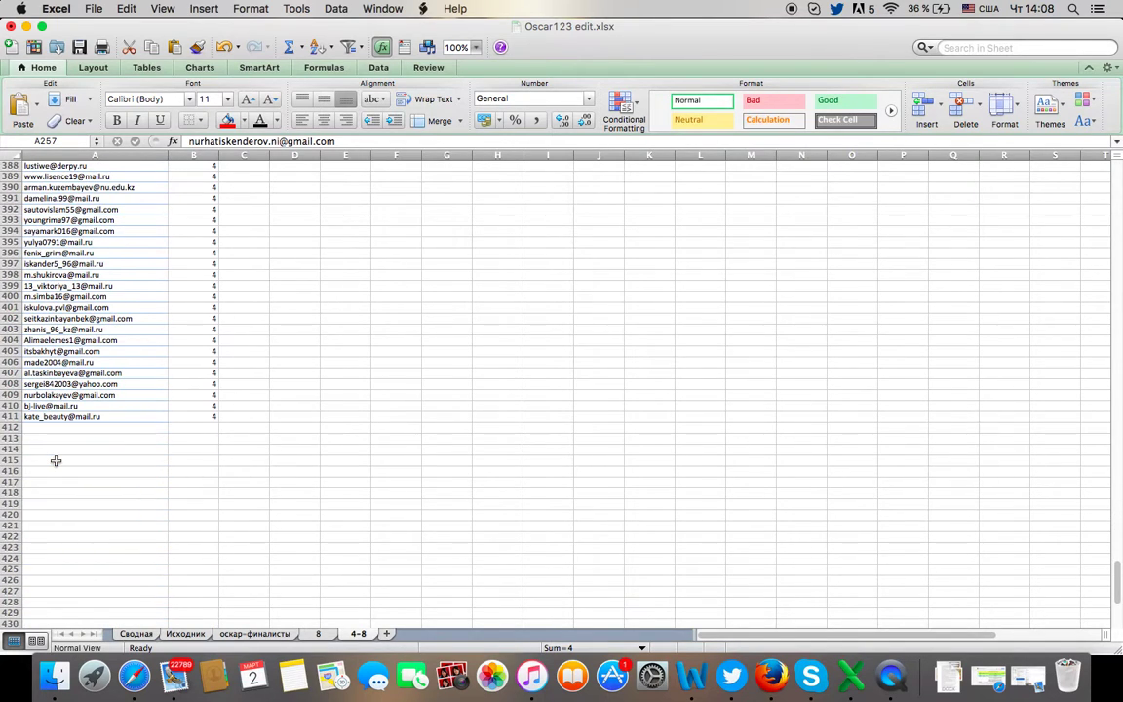
{"action": "left_click", "coordinate": [9, 341]}
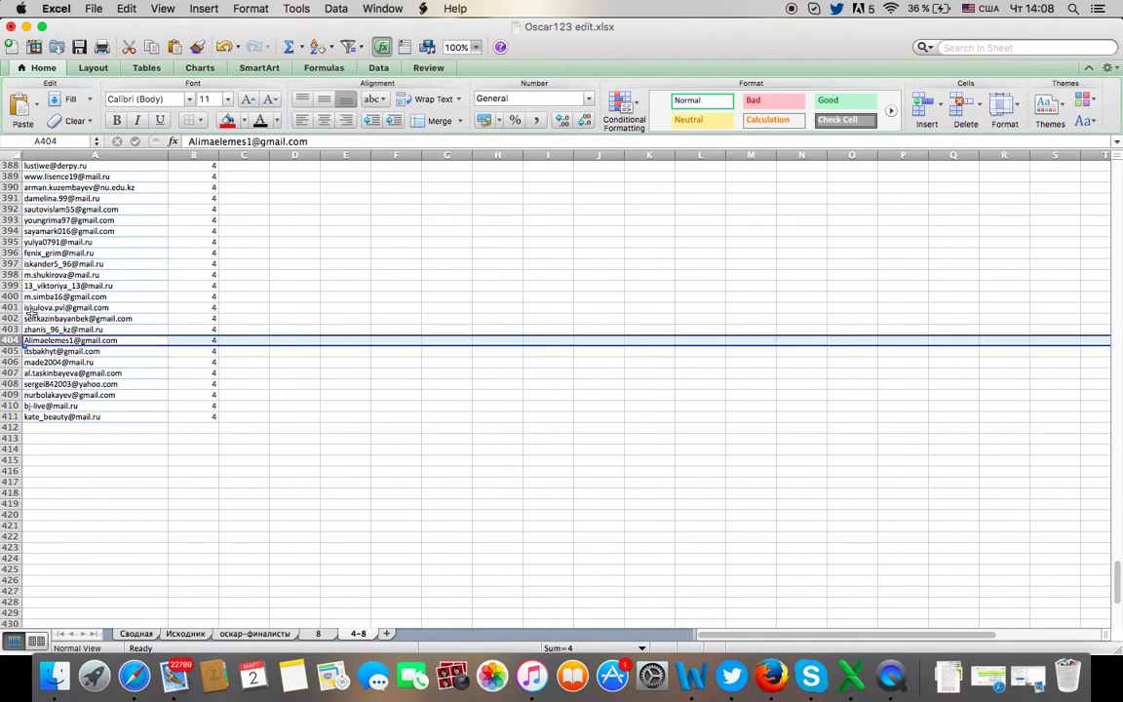
{"action": "left_click", "coordinate": [227, 120]}
Step: Highlight row 4 near the start of sheet 4-8 with the red fill
{"action": "scroll", "coordinate": [117, 388], "scroll_direction": "up", "scroll_amount": 20}
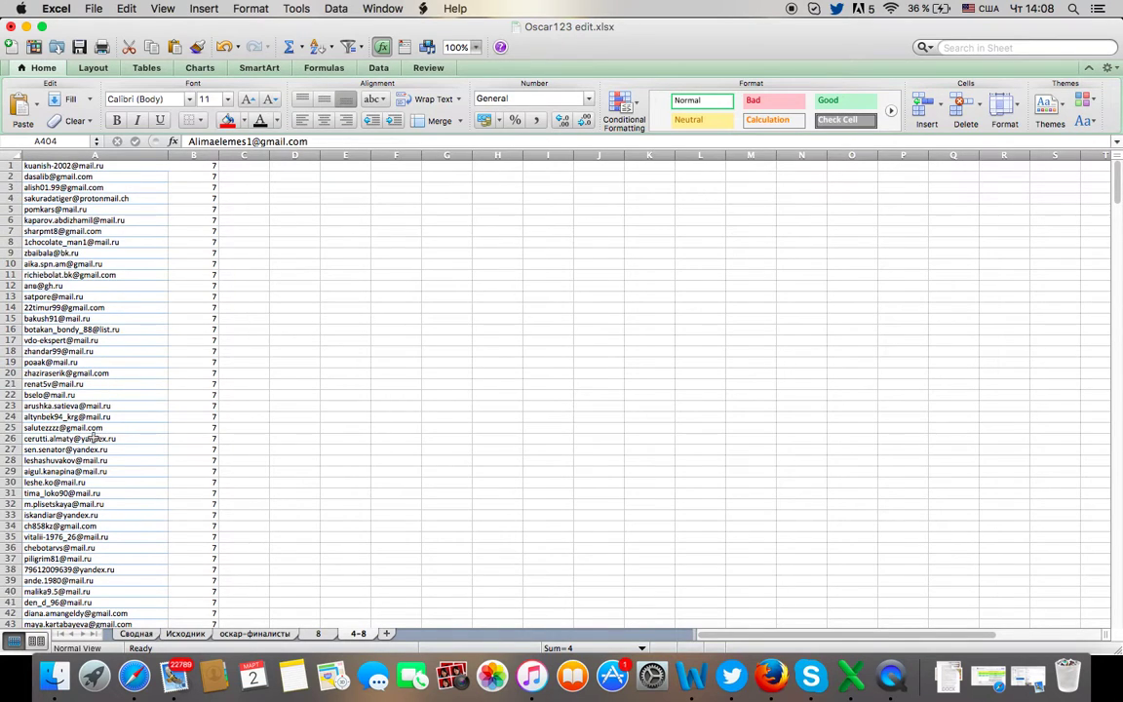
{"action": "left_click", "coordinate": [11, 198]}
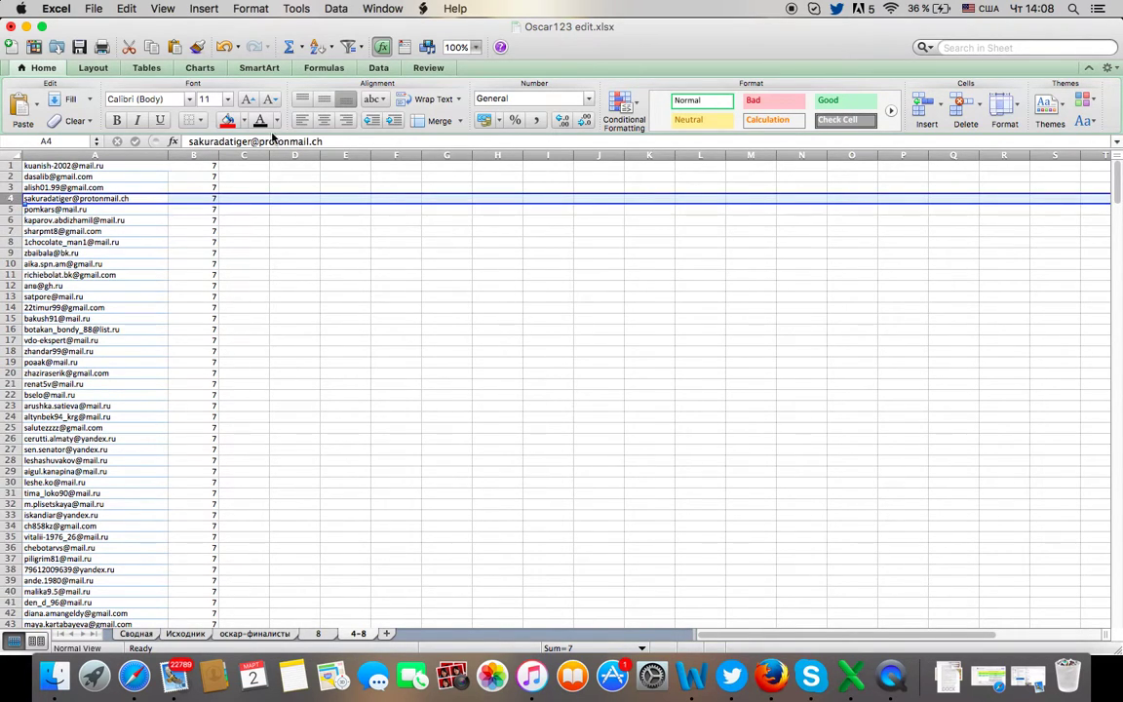
{"action": "left_click", "coordinate": [227, 120]}
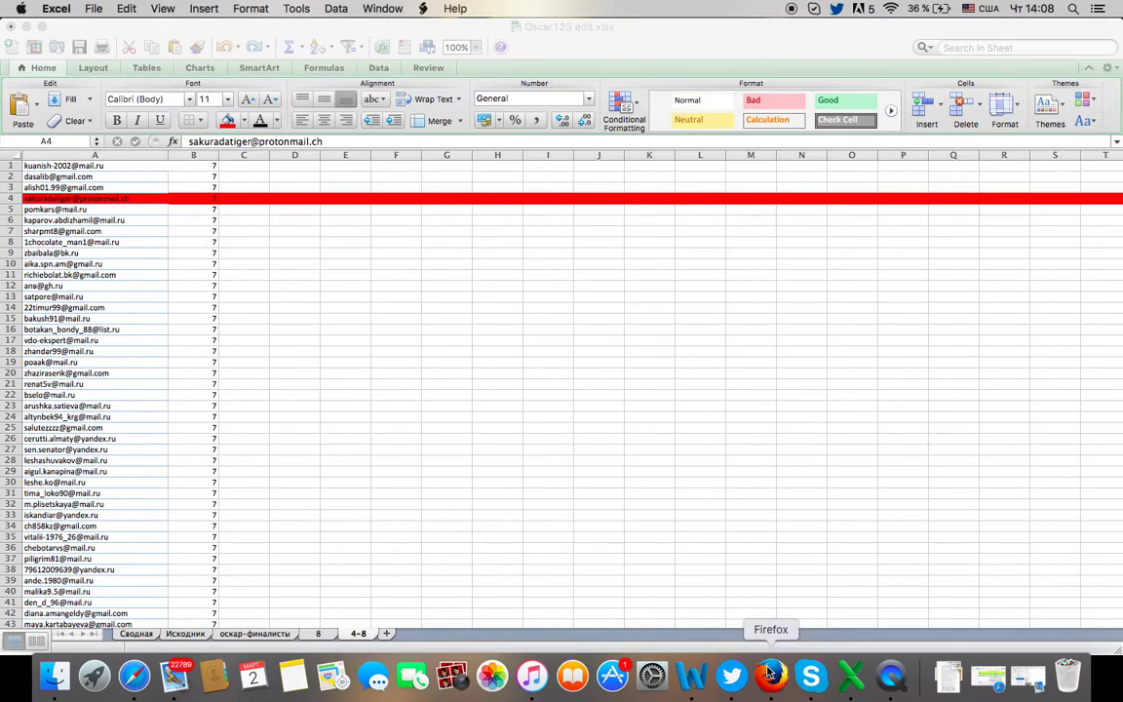
Step: Check the drawn numbers in Firefox again and highlight row 118 of the Excel sheet in red
{"action": "left_click", "coordinate": [771, 675]}
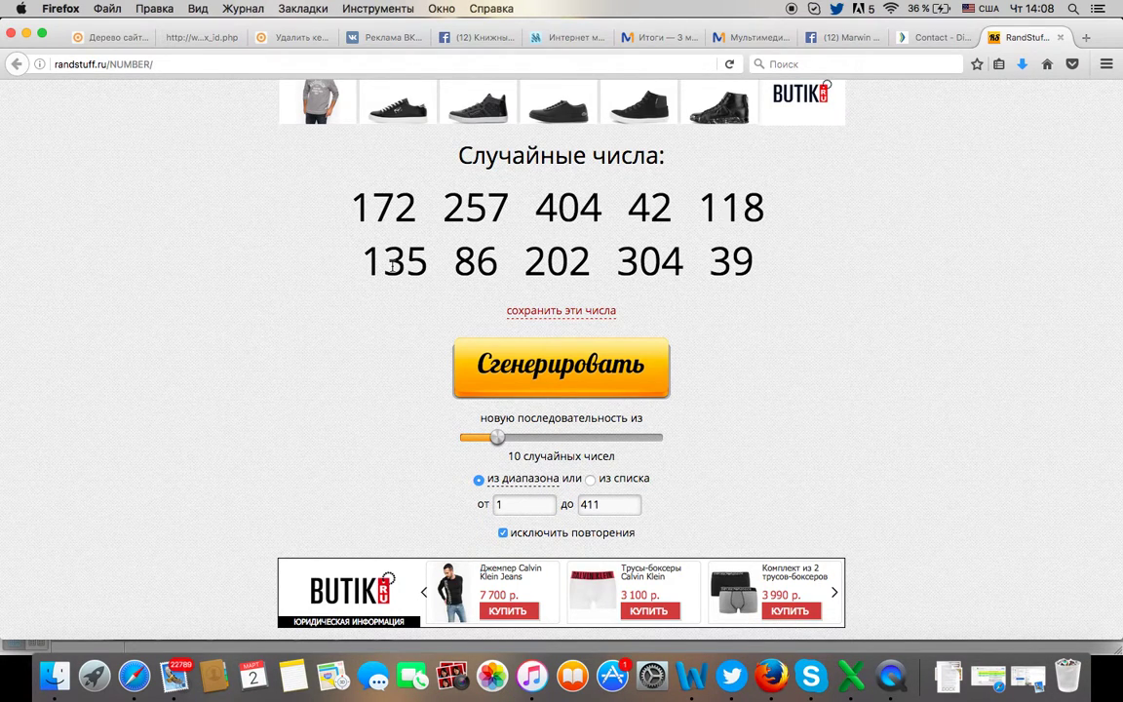
{"action": "key", "text": "super+Tab"}
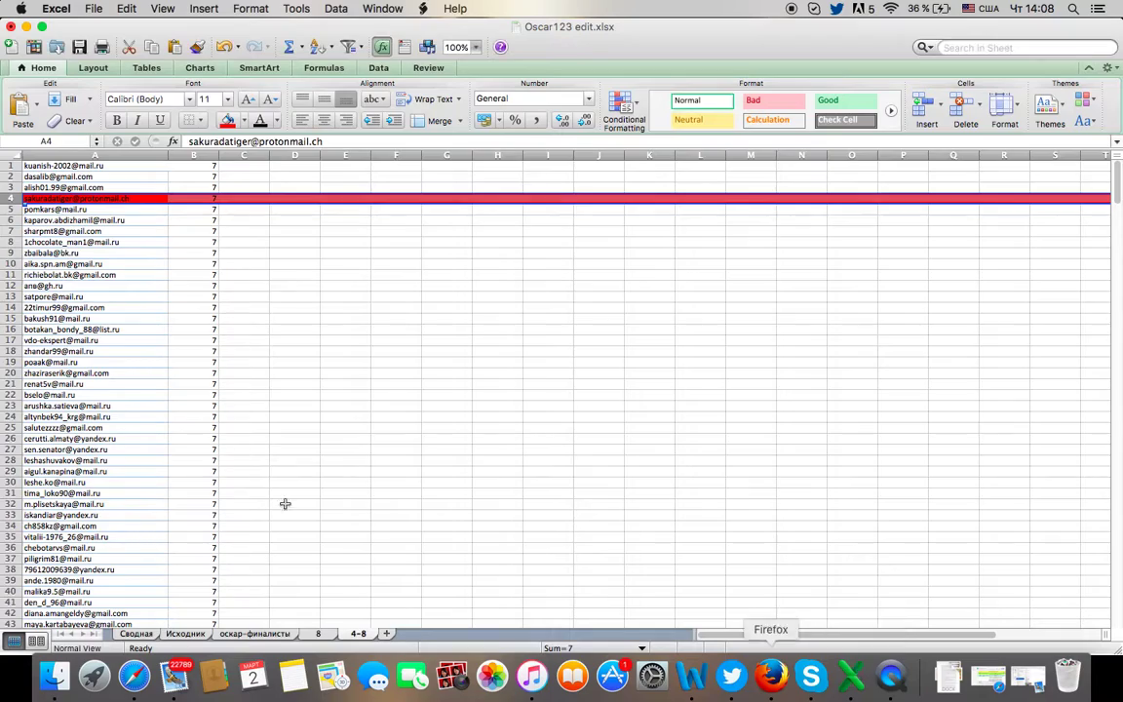
{"action": "scroll", "coordinate": [82, 392], "scroll_direction": "down", "scroll_amount": 20}
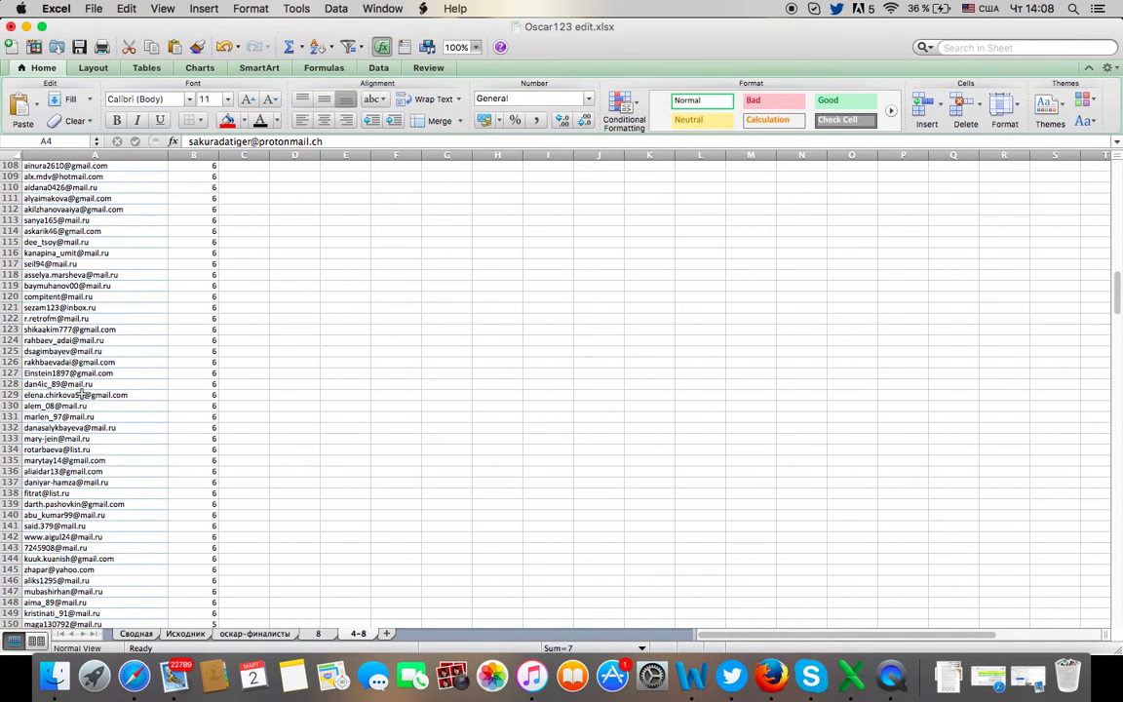
{"action": "left_click", "coordinate": [10, 275]}
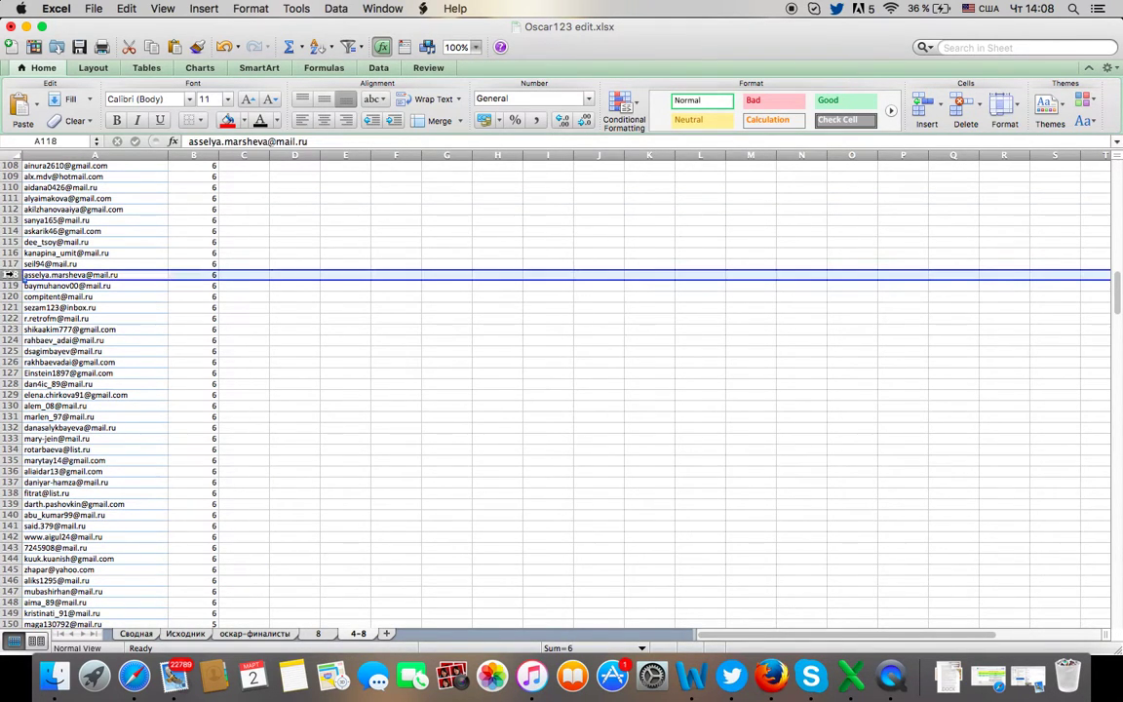
{"action": "left_click", "coordinate": [227, 120]}
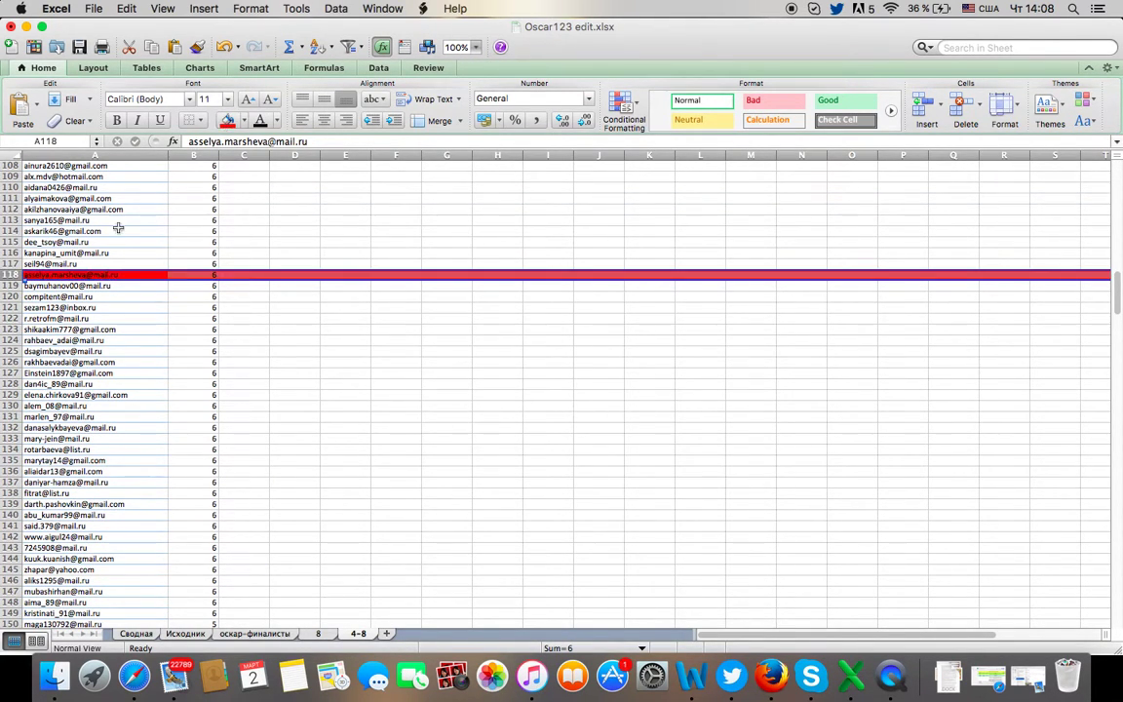
Step: Highlight rows 135 and 86 of sheet 4-8 in red, checking the drawn numbers in Firefox between the two
{"action": "left_click", "coordinate": [10, 460]}
{"action": "left_click", "coordinate": [227, 120]}
{"action": "left_click", "coordinate": [772, 675]}
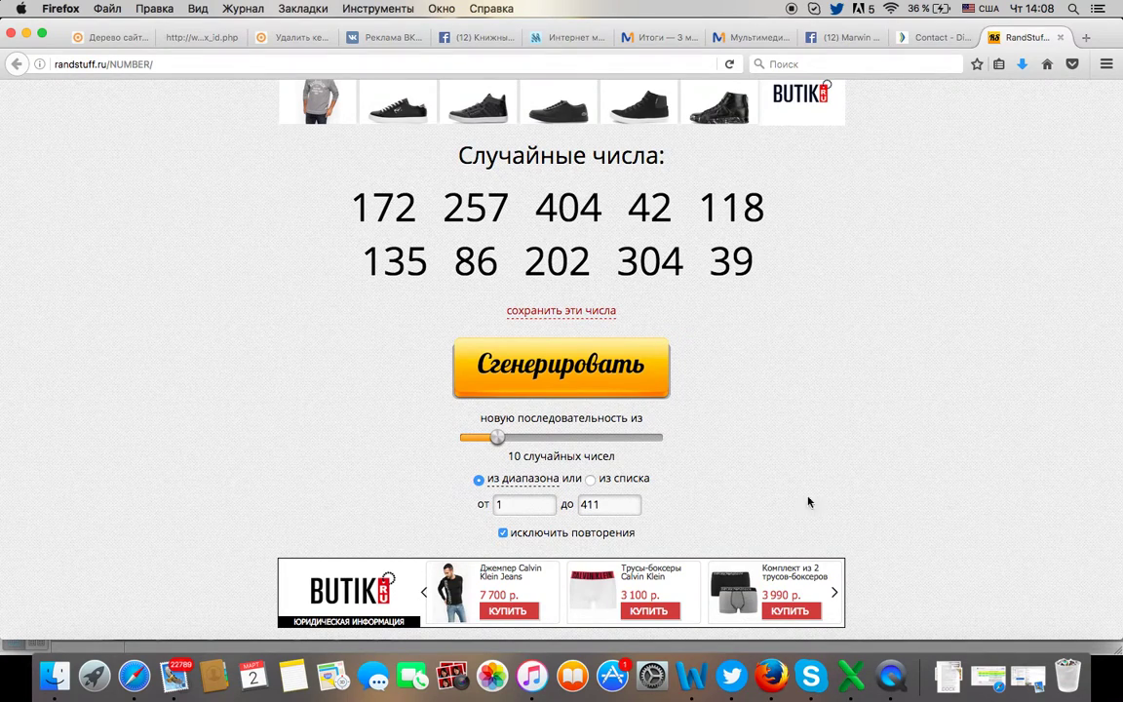
{"action": "left_click", "coordinate": [851, 675]}
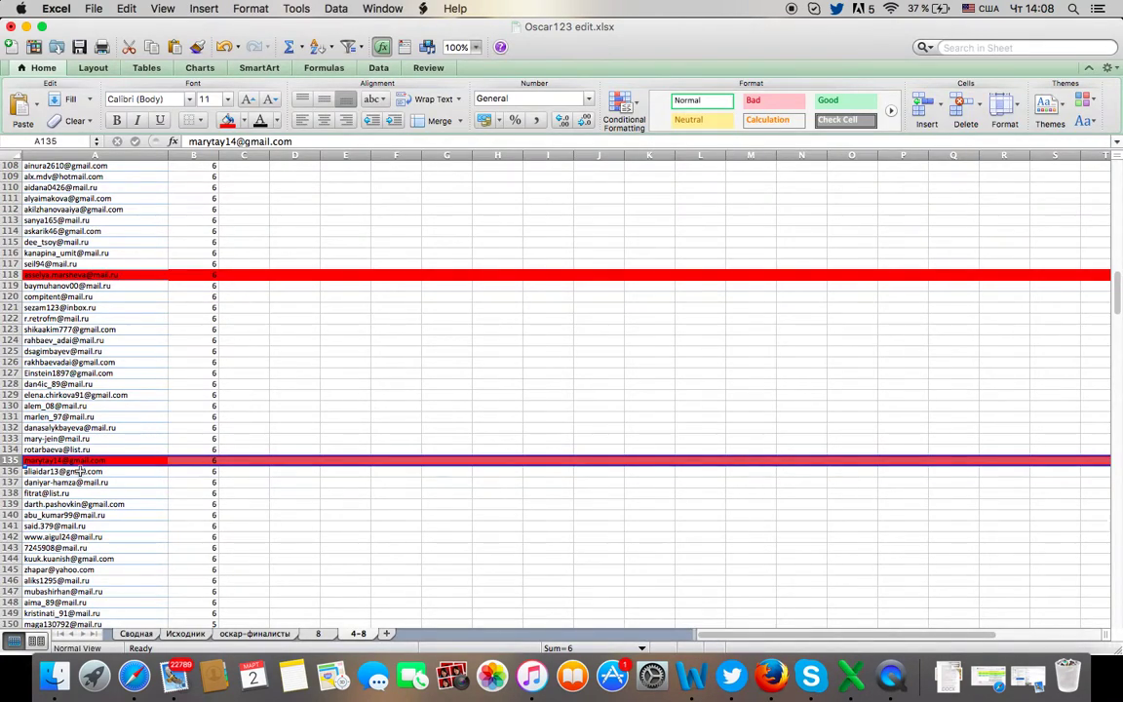
{"action": "scroll", "coordinate": [48, 409], "scroll_direction": "up", "scroll_amount": 5}
{"action": "scroll", "coordinate": [9, 186], "scroll_direction": "up", "scroll_amount": 3}
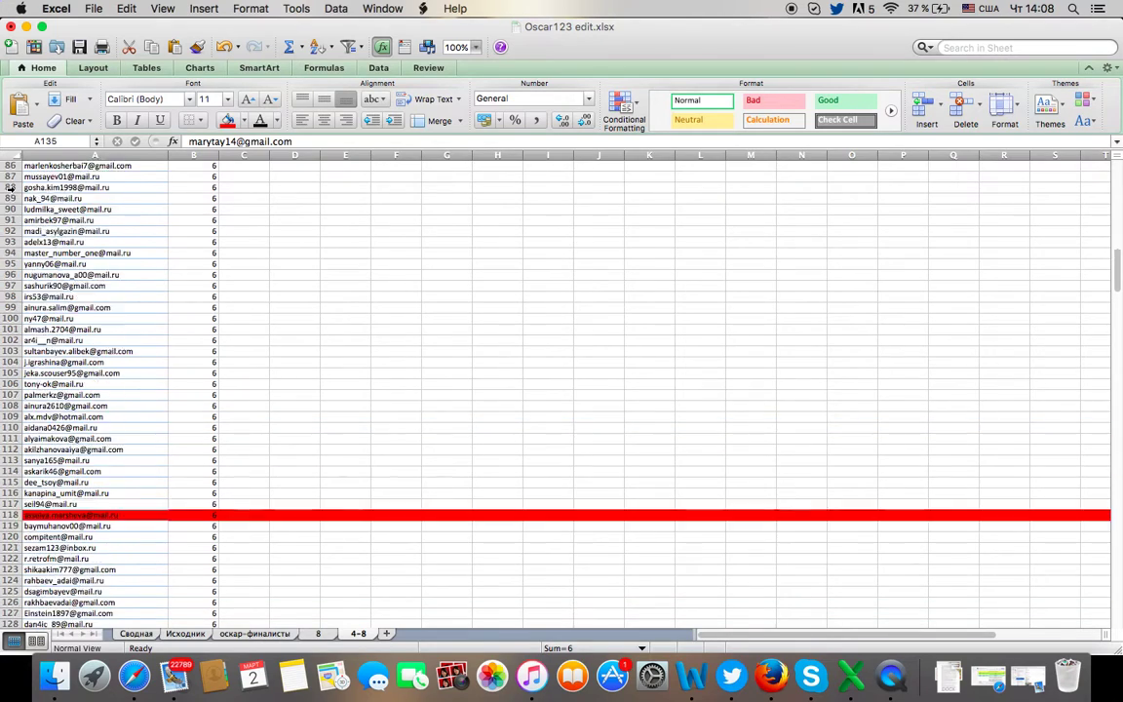
{"action": "scroll", "coordinate": [9, 187], "scroll_direction": "up", "scroll_amount": 1}
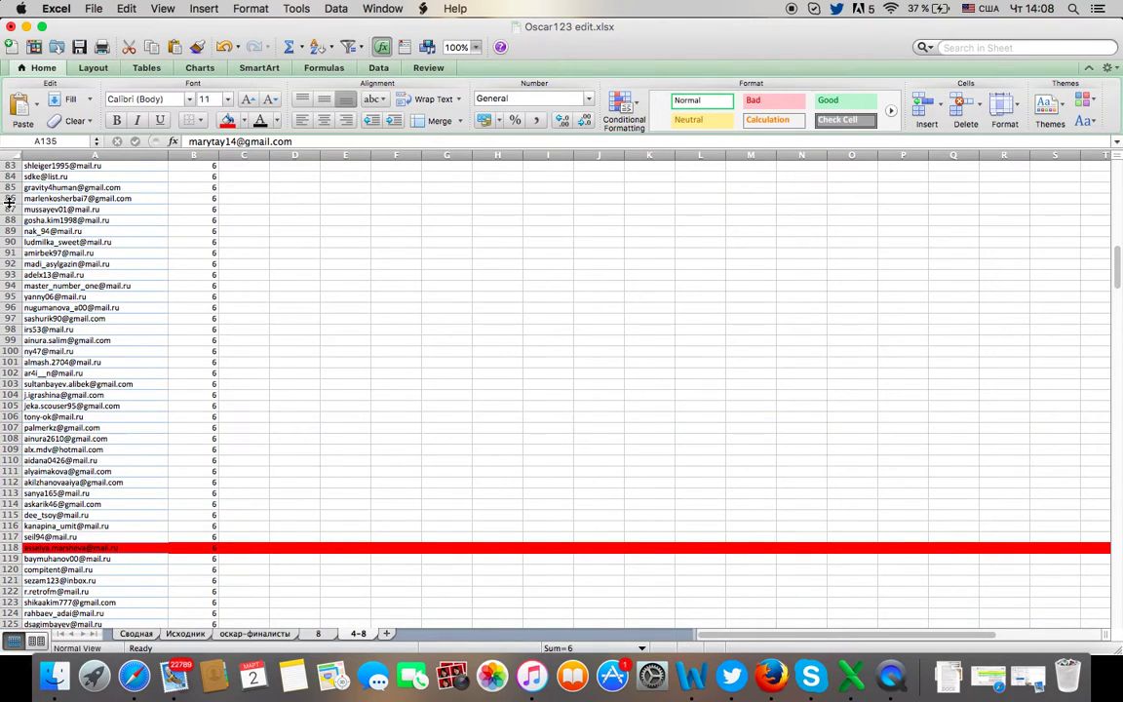
{"action": "left_click", "coordinate": [8, 198]}
{"action": "left_click", "coordinate": [227, 119]}
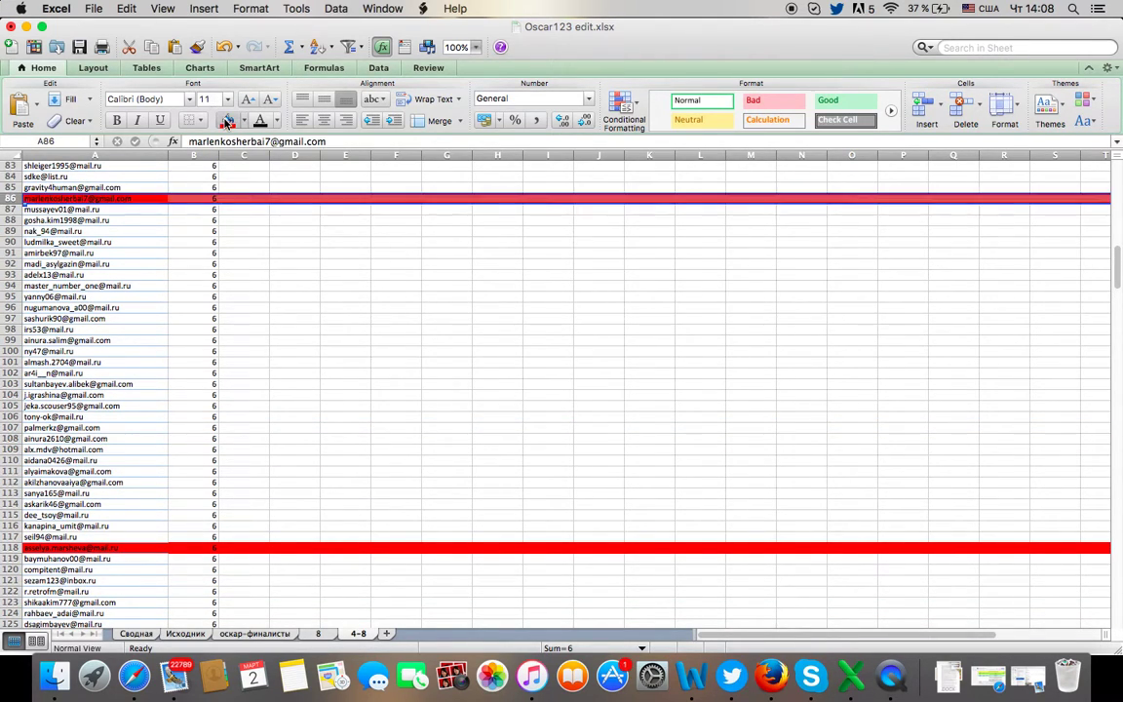
Step: Highlight row 202 of sheet 4-8 with the red fill
{"action": "scroll", "coordinate": [34, 341], "scroll_direction": "down", "scroll_amount": 10}
{"action": "scroll", "coordinate": [35, 341], "scroll_direction": "down", "scroll_amount": 15}
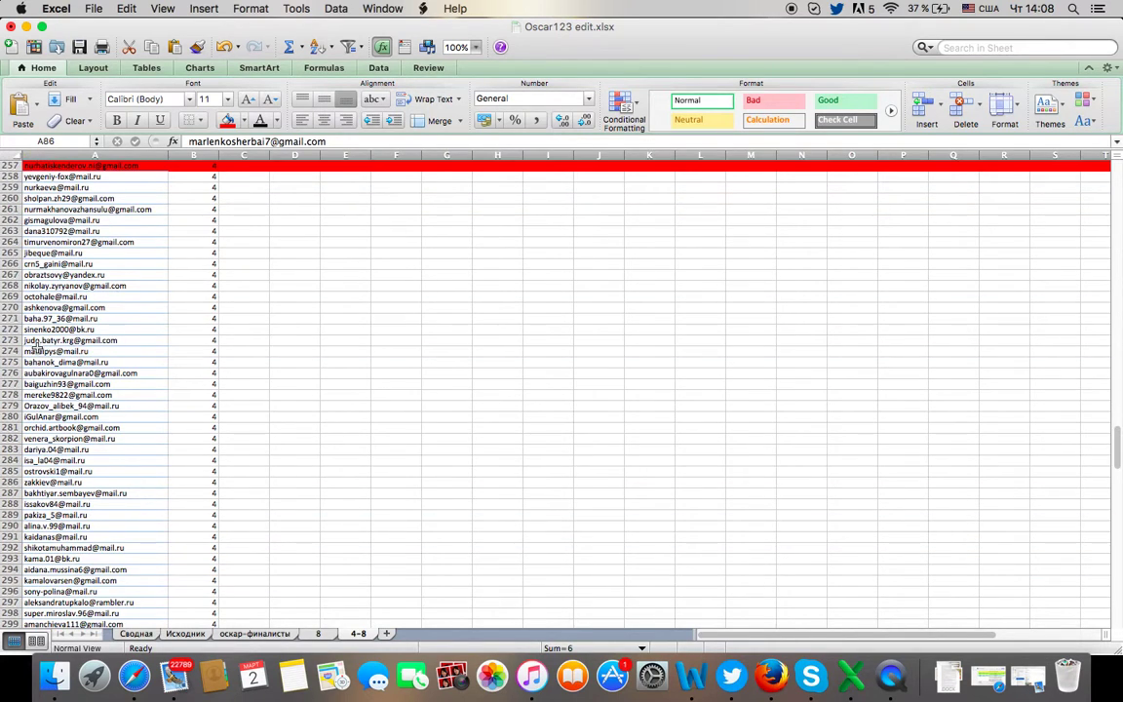
{"action": "scroll", "coordinate": [4, 253], "scroll_direction": "up", "scroll_amount": 10}
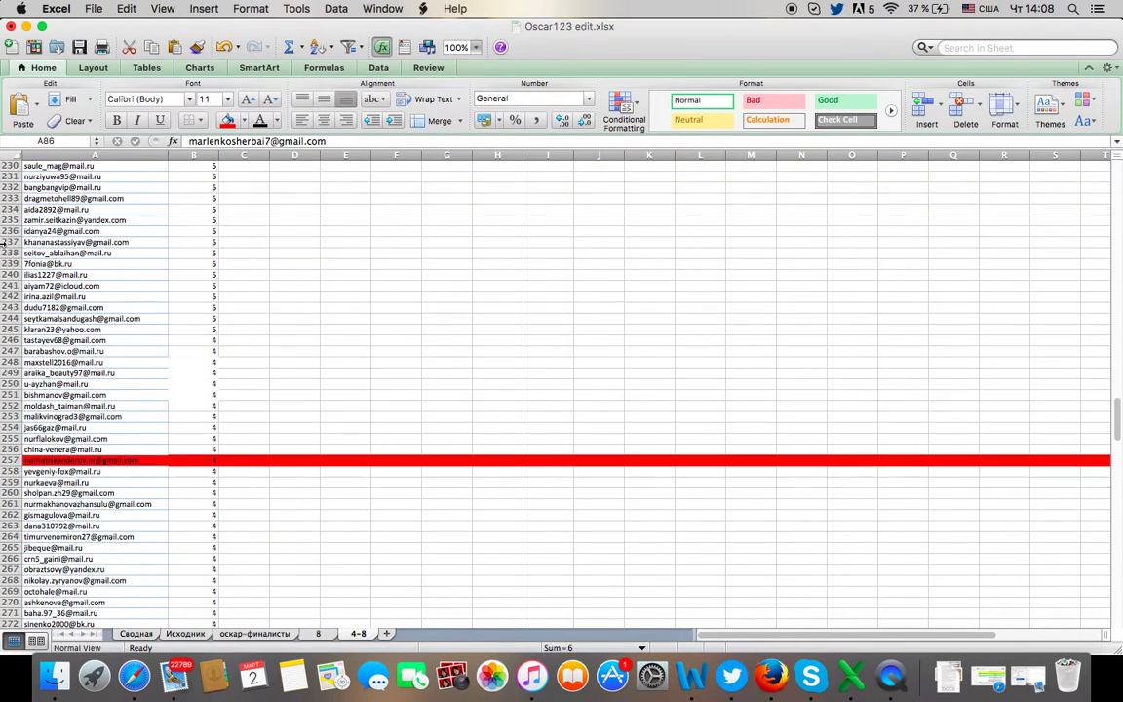
{"action": "scroll", "coordinate": [3, 244], "scroll_direction": "up", "scroll_amount": 9}
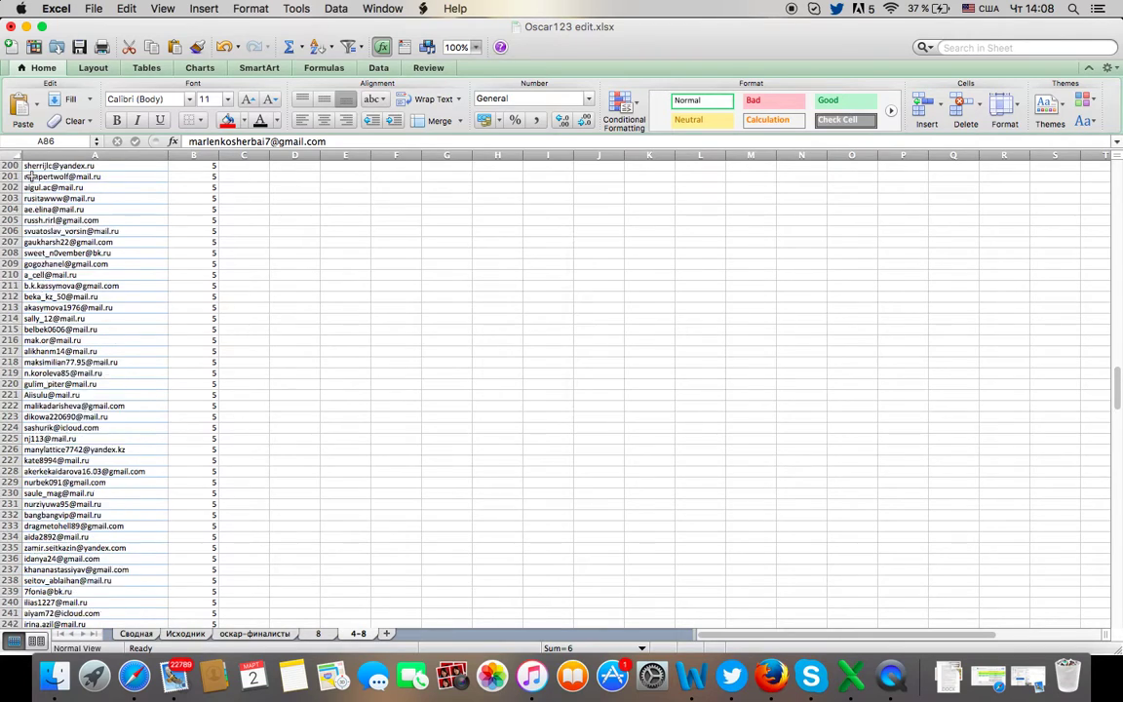
{"action": "left_click", "coordinate": [8, 208]}
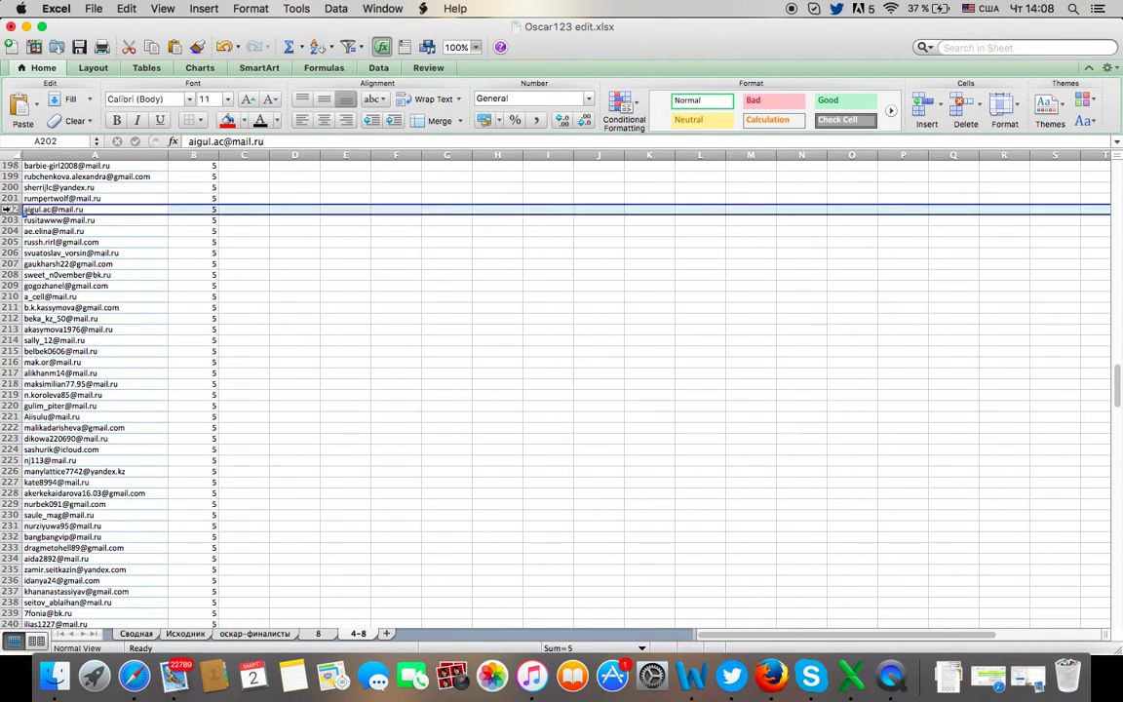
{"action": "left_click", "coordinate": [227, 120]}
Step: Check the ninth drawn number in Firefox and highlight row 304 of the Excel sheet in red
{"action": "left_click", "coordinate": [770, 674]}
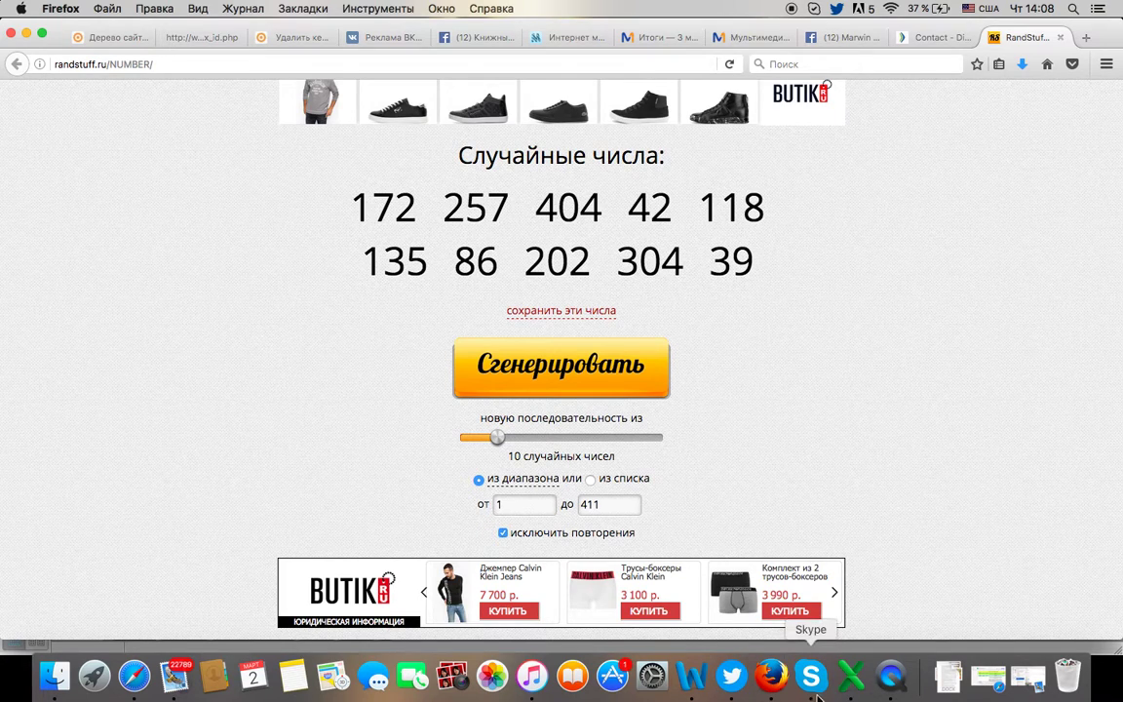
{"action": "left_click", "coordinate": [850, 676]}
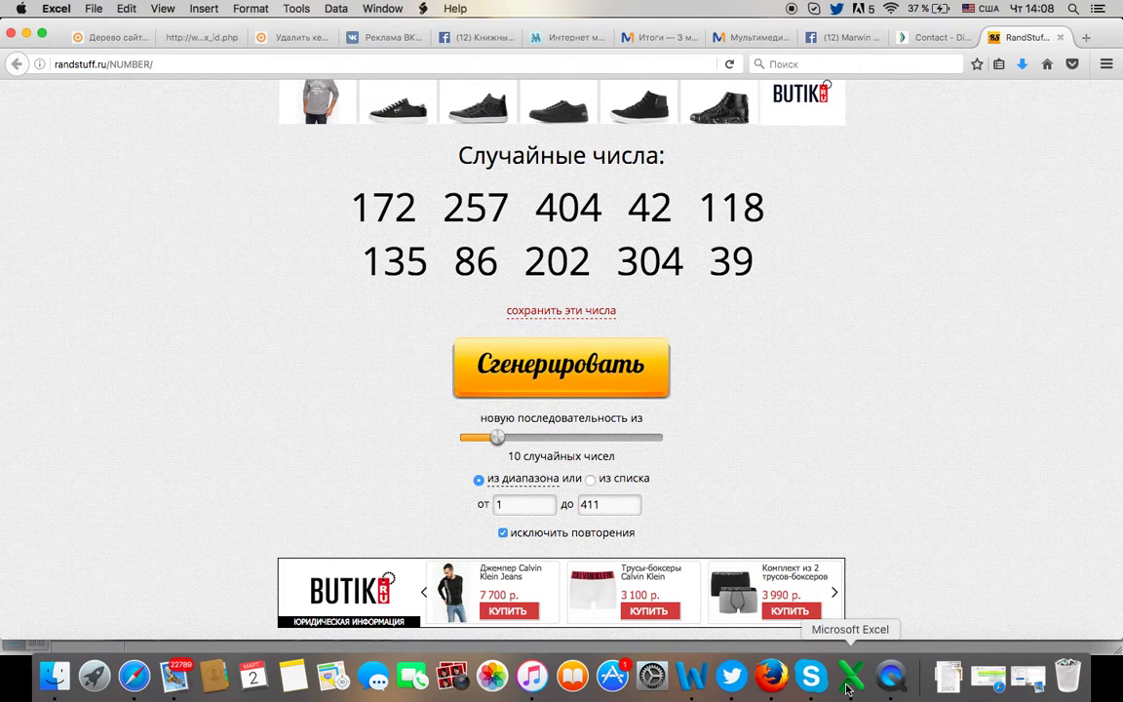
{"action": "scroll", "coordinate": [111, 441], "scroll_direction": "down", "scroll_amount": 20}
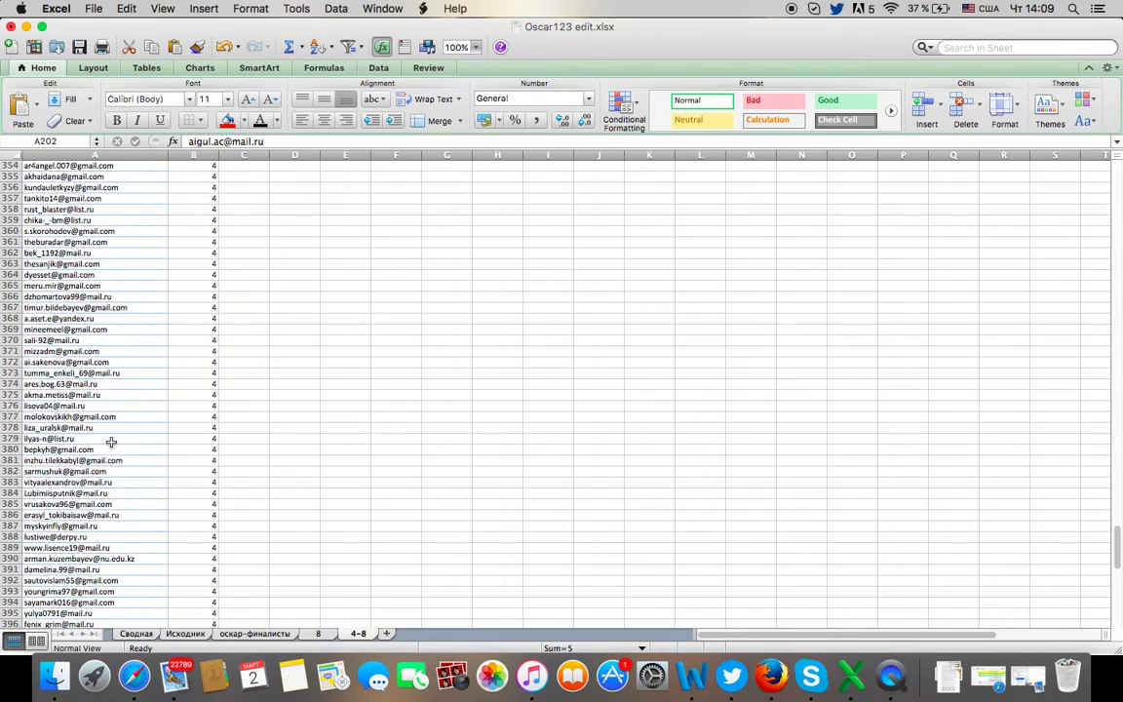
{"action": "scroll", "coordinate": [111, 442], "scroll_direction": "up", "scroll_amount": 5}
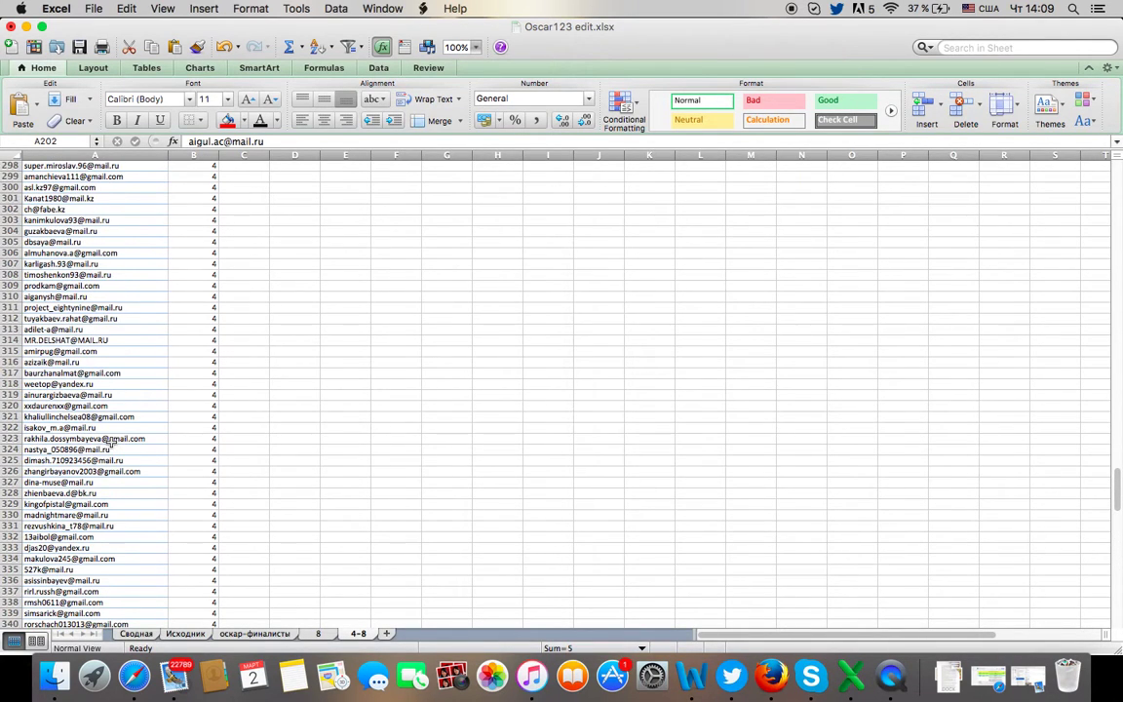
{"action": "left_click", "coordinate": [9, 231]}
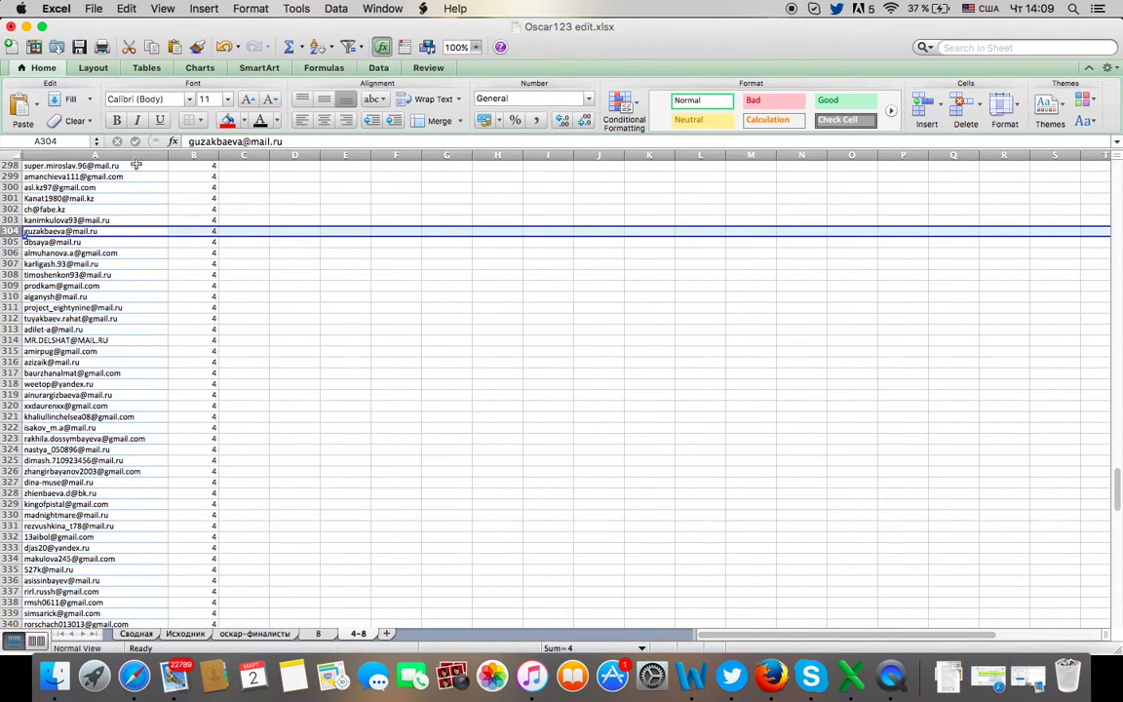
{"action": "left_click", "coordinate": [227, 120]}
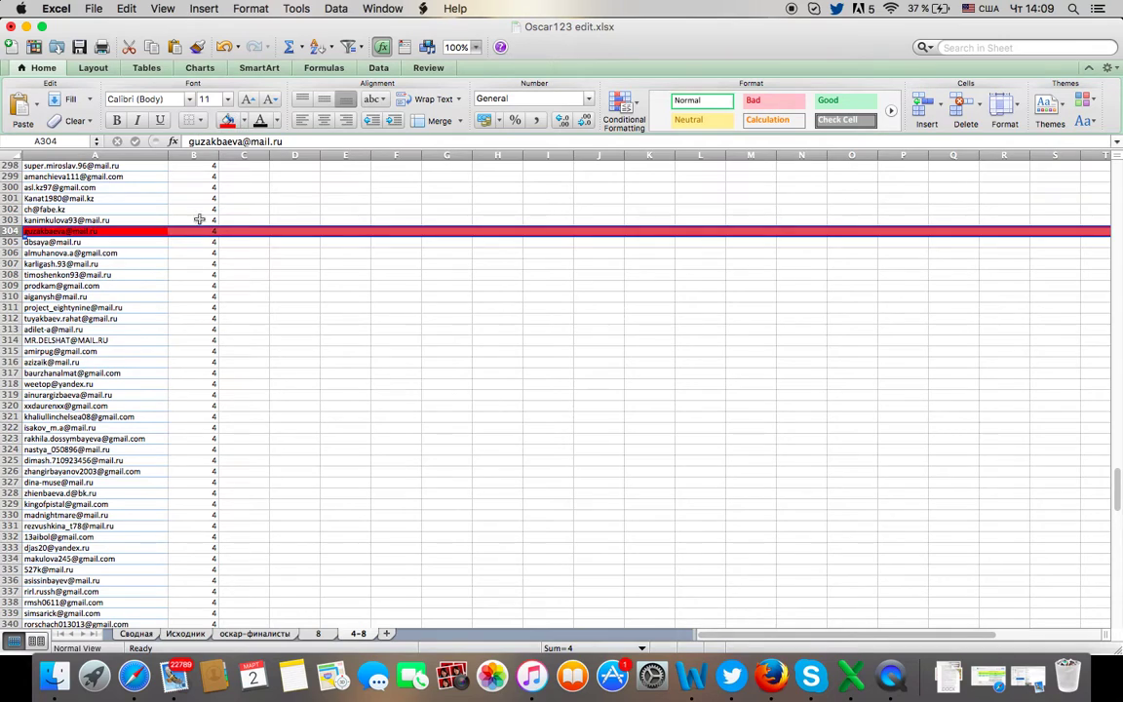
Step: Check the last drawn number in Firefox and fill row 39 of sheet 4-8 in Excel with red
{"action": "left_click", "coordinate": [770, 675]}
{"action": "left_click", "coordinate": [850, 682]}
{"action": "scroll", "coordinate": [173, 423], "scroll_direction": "up", "scroll_amount": 20}
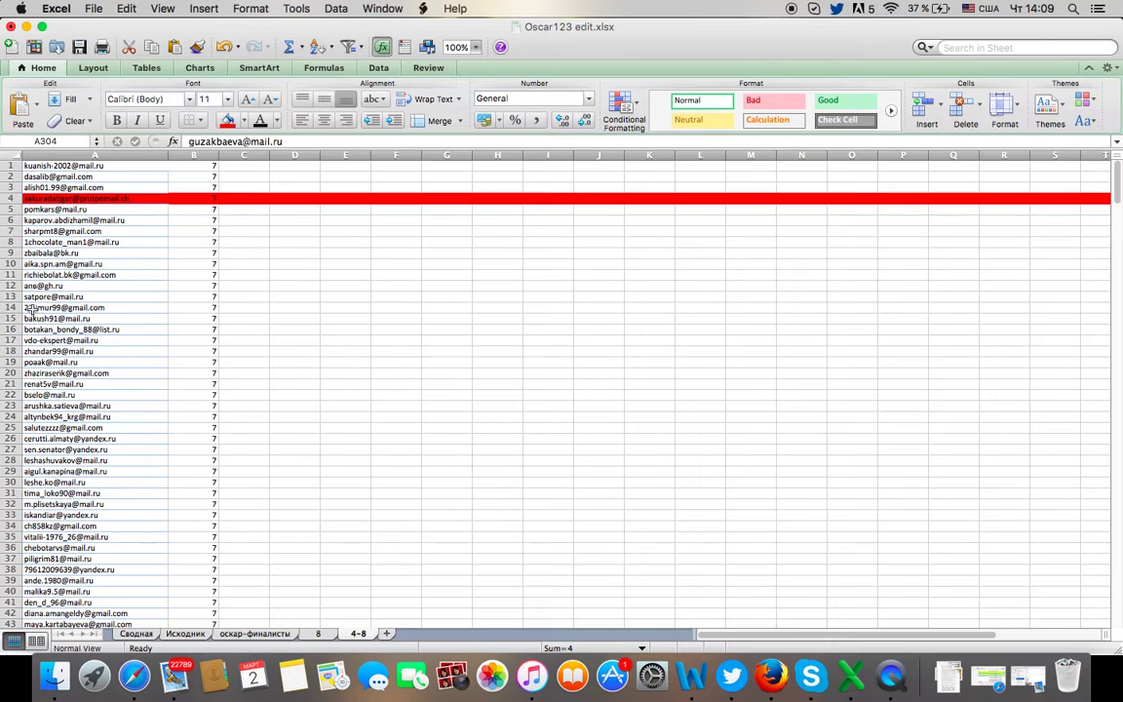
{"action": "scroll", "coordinate": [15, 390], "scroll_direction": "down", "scroll_amount": 3}
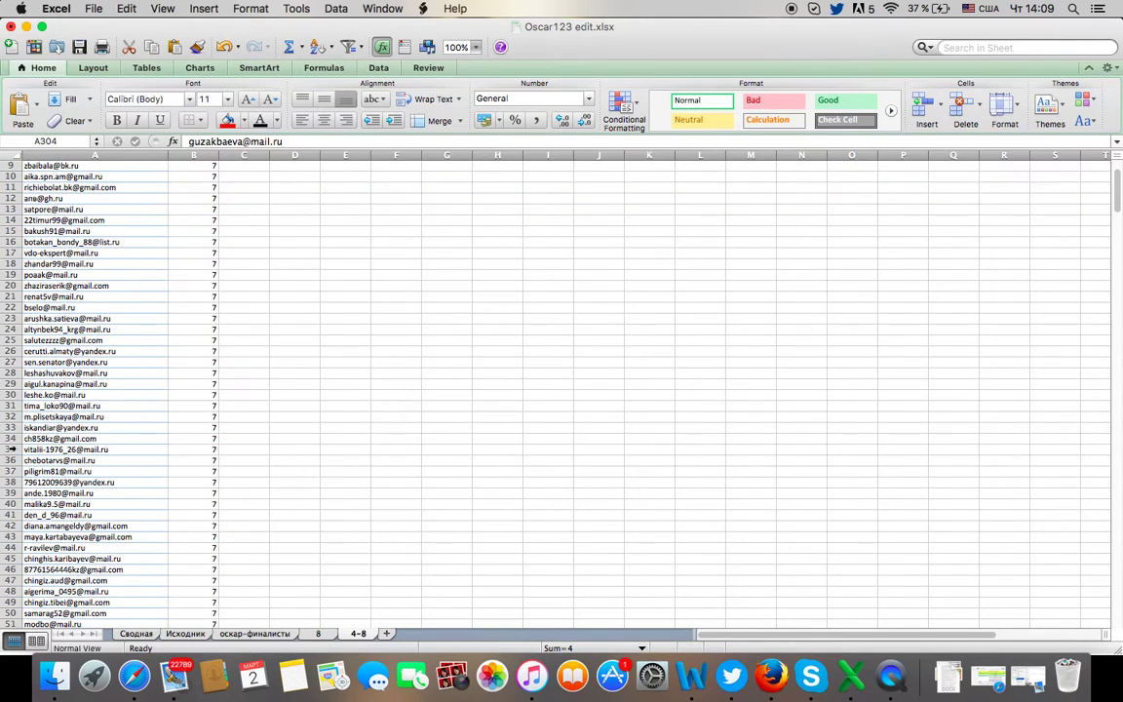
{"action": "left_click", "coordinate": [12, 494]}
{"action": "left_click", "coordinate": [226, 120]}
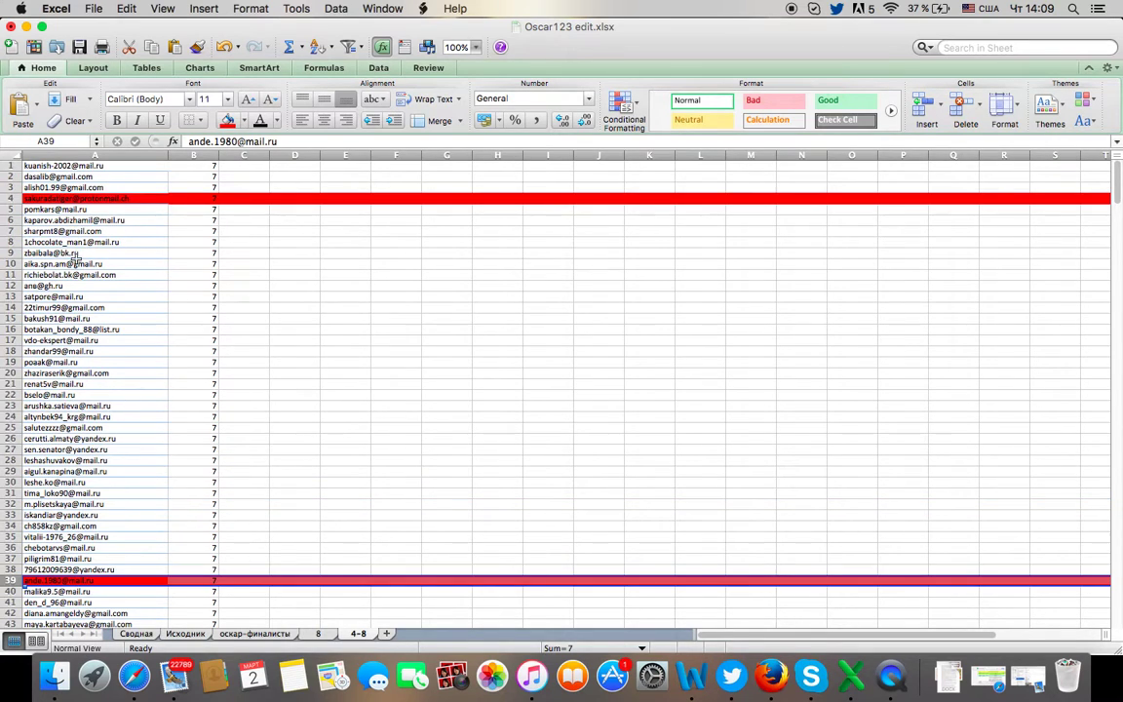
Step: Review all red-highlighted winner rows on sheet 4-8 from the start of the list to its end
{"action": "scroll", "coordinate": [69, 406], "scroll_direction": "down", "scroll_amount": 3}
{"action": "scroll", "coordinate": [68, 406], "scroll_direction": "down", "scroll_amount": 15}
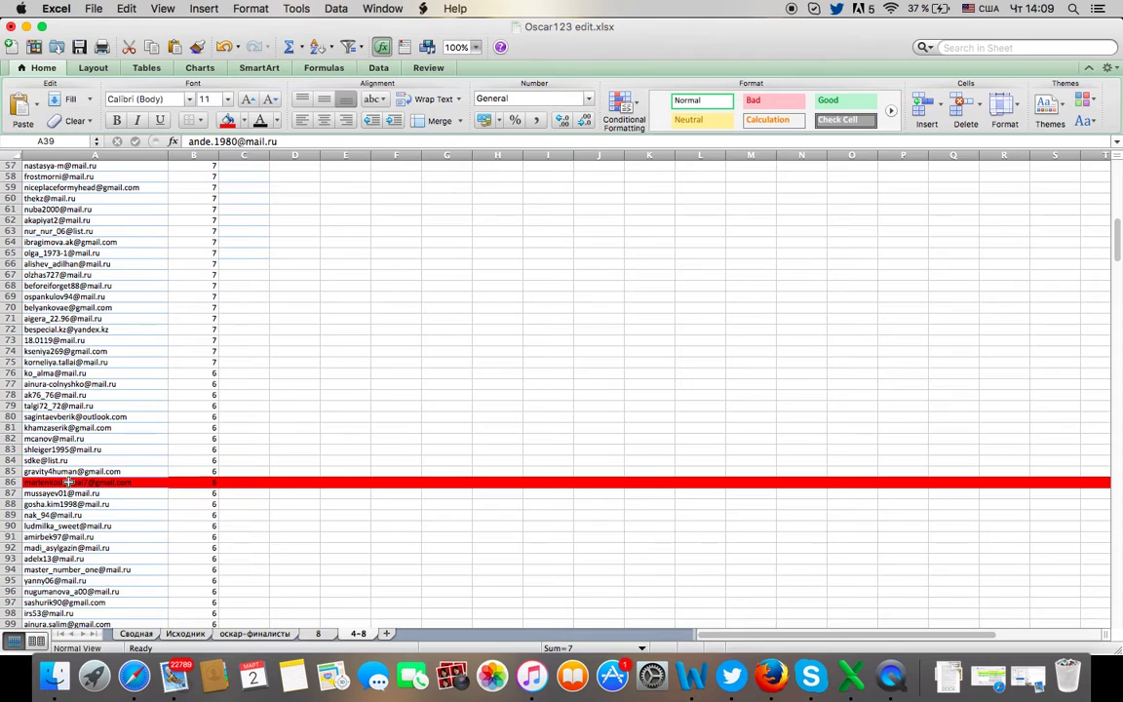
{"action": "scroll", "coordinate": [68, 482], "scroll_direction": "down", "scroll_amount": 13}
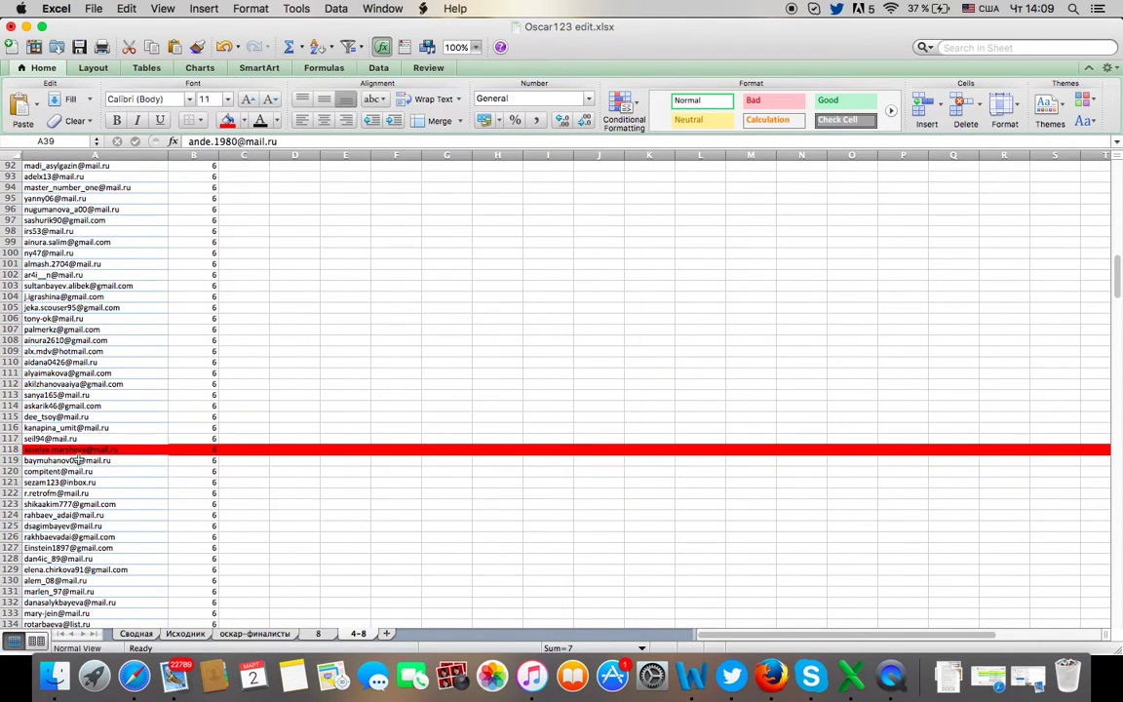
{"action": "scroll", "coordinate": [115, 365], "scroll_direction": "down", "scroll_amount": 20}
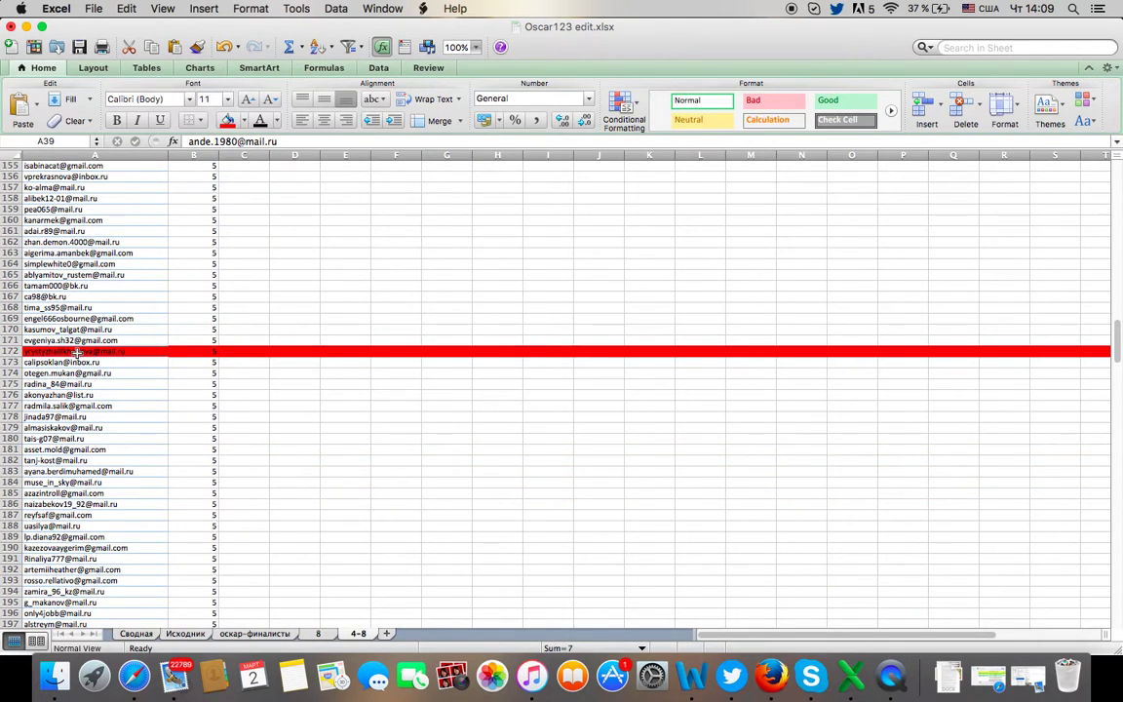
{"action": "scroll", "coordinate": [77, 352], "scroll_direction": "down", "scroll_amount": 11}
{"action": "scroll", "coordinate": [83, 394], "scroll_direction": "down", "scroll_amount": 13}
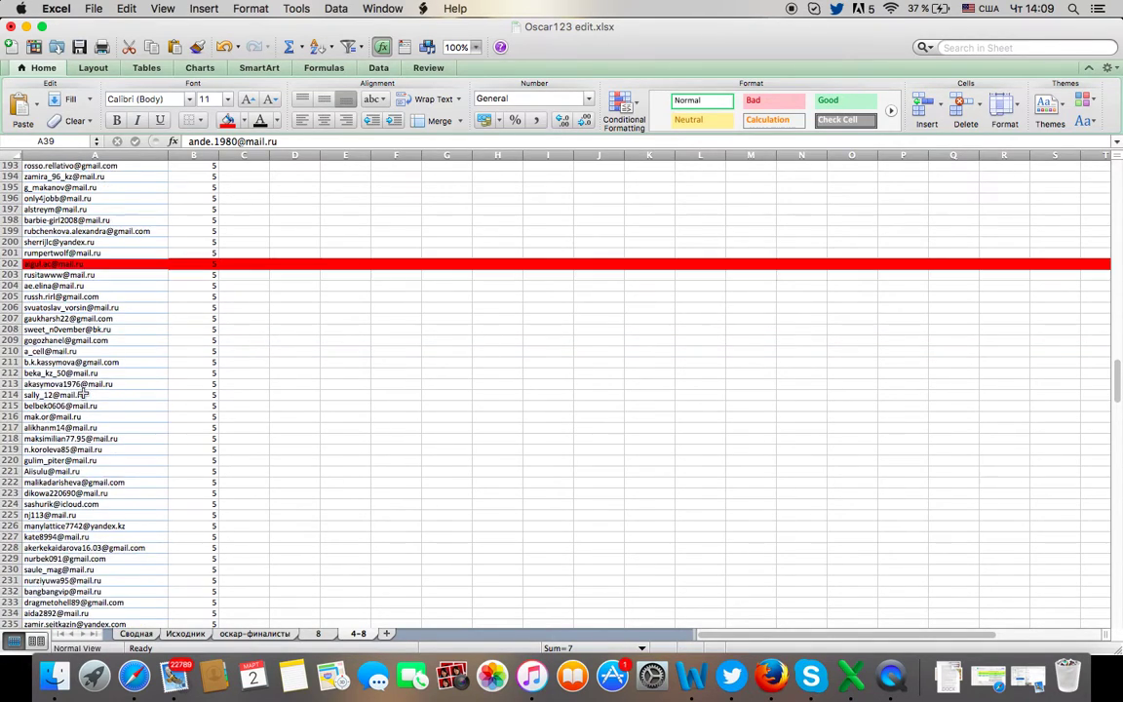
{"action": "scroll", "coordinate": [83, 394], "scroll_direction": "down", "scroll_amount": 19}
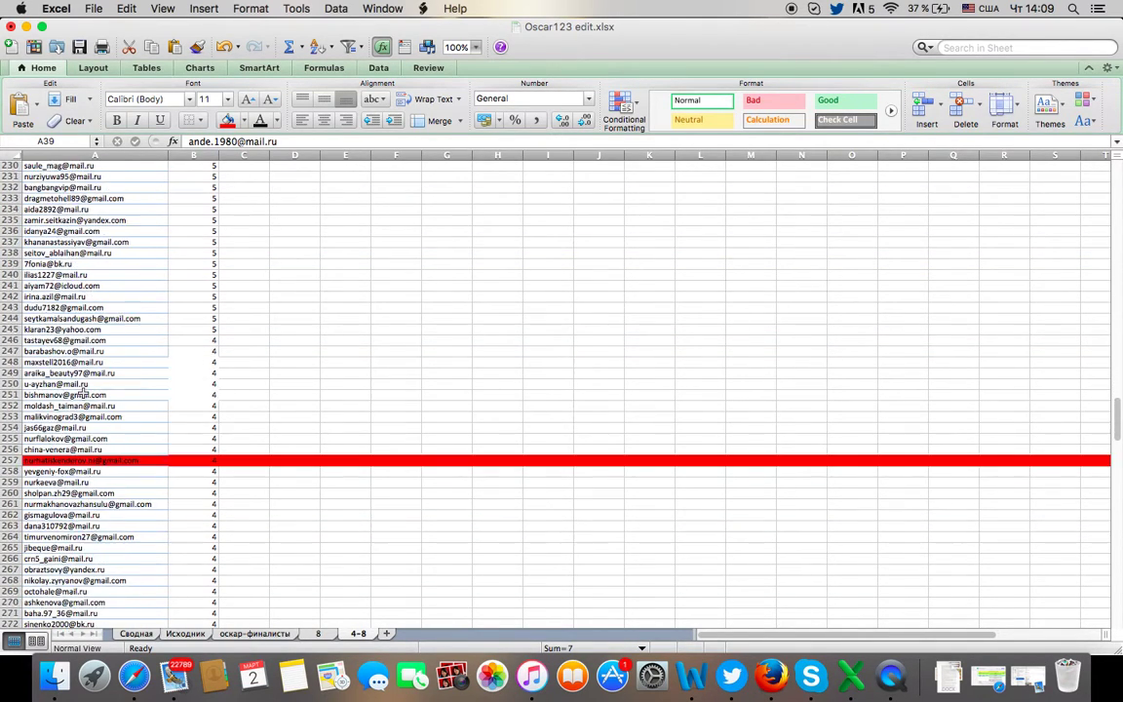
{"action": "scroll", "coordinate": [82, 394], "scroll_direction": "down", "scroll_amount": 16}
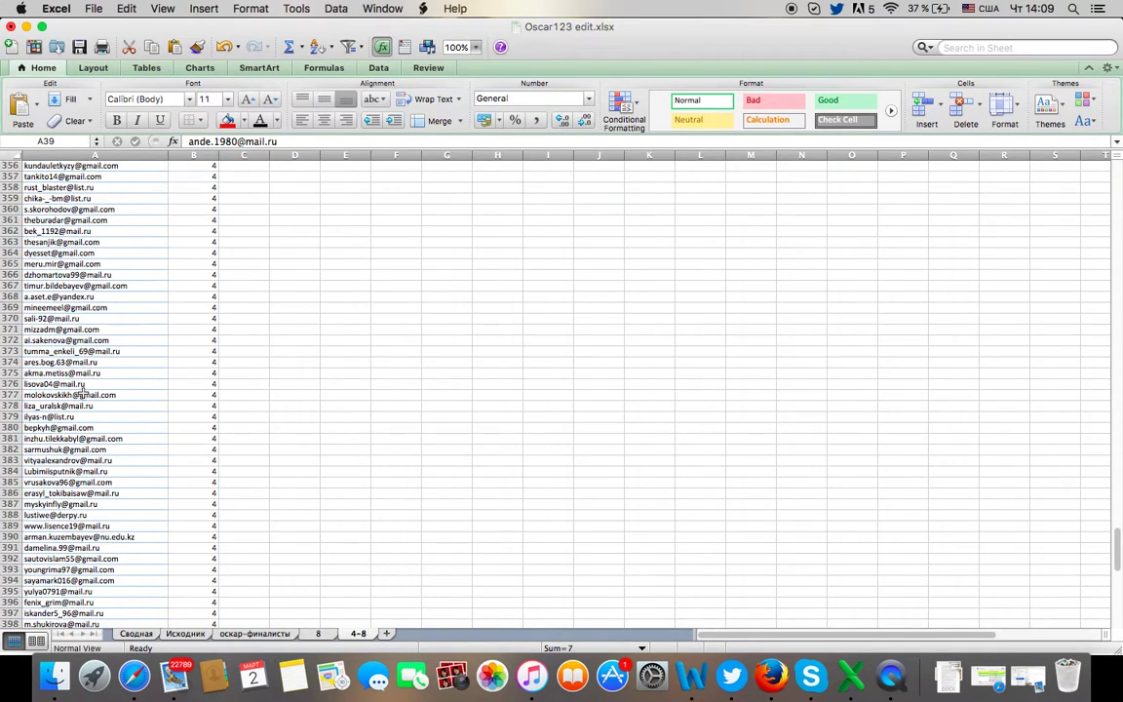
{"action": "scroll", "coordinate": [83, 394], "scroll_direction": "up", "scroll_amount": 20}
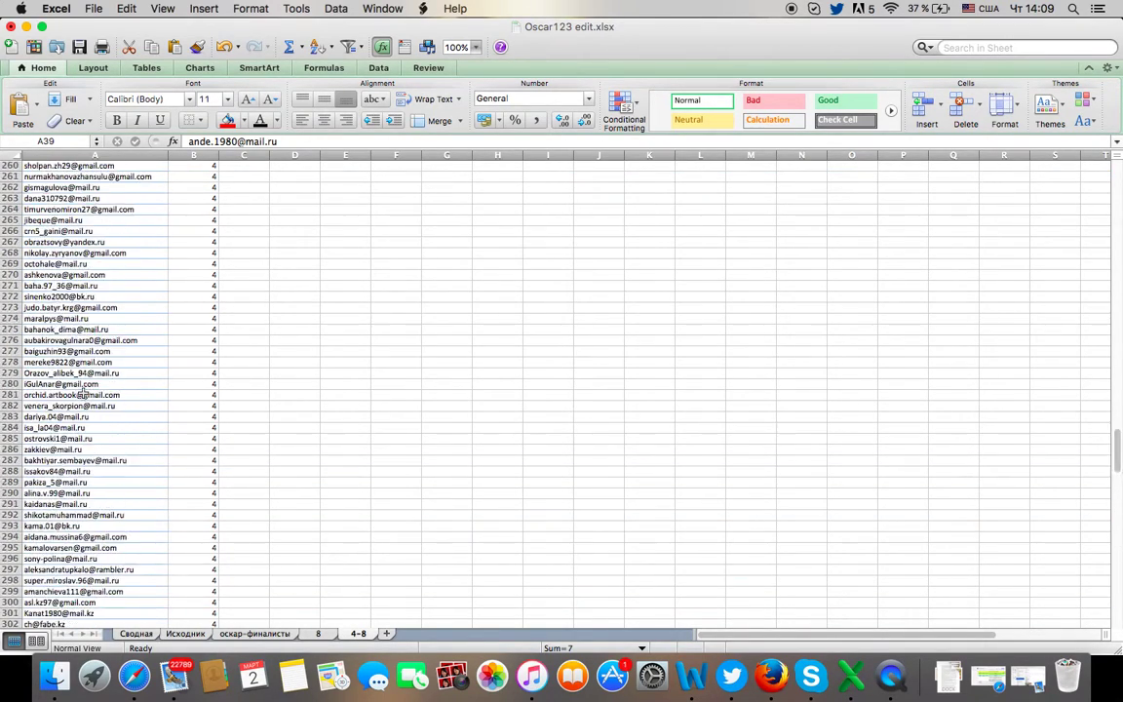
{"action": "scroll", "coordinate": [82, 394], "scroll_direction": "up", "scroll_amount": 20}
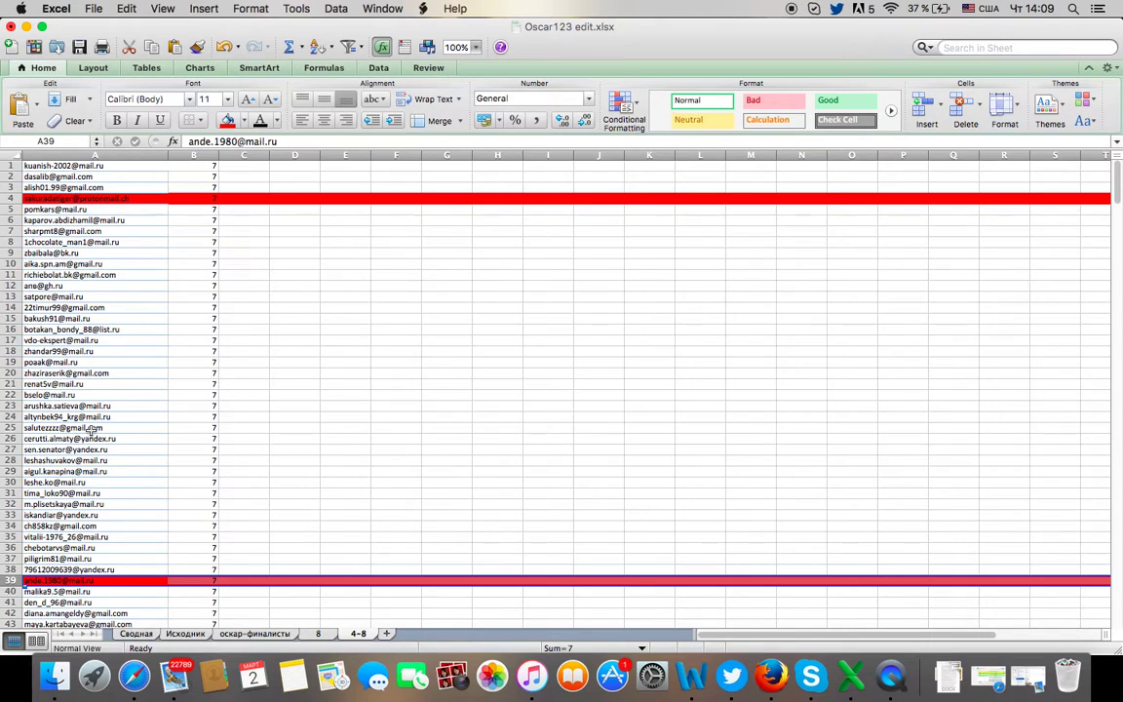
{"action": "scroll", "coordinate": [90, 384], "scroll_direction": "down", "scroll_amount": 14}
{"action": "scroll", "coordinate": [83, 564], "scroll_direction": "down", "scroll_amount": 5}
{"action": "scroll", "coordinate": [49, 458], "scroll_direction": "down", "scroll_amount": 14}
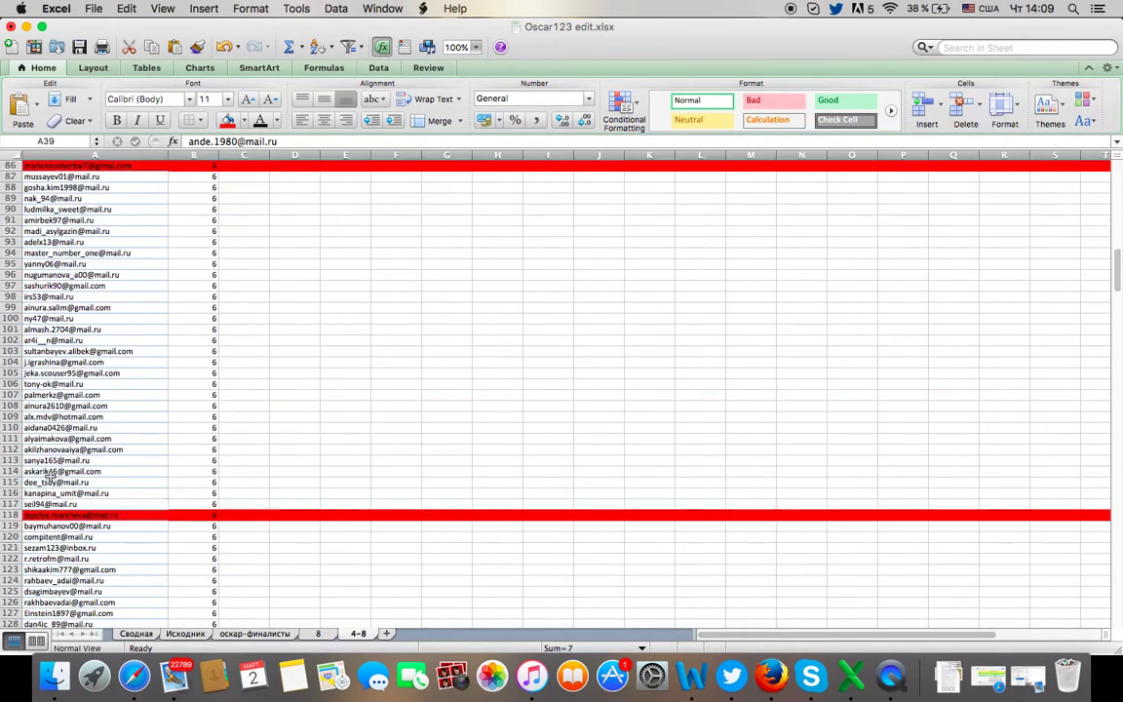
{"action": "scroll", "coordinate": [70, 440], "scroll_direction": "down", "scroll_amount": 12}
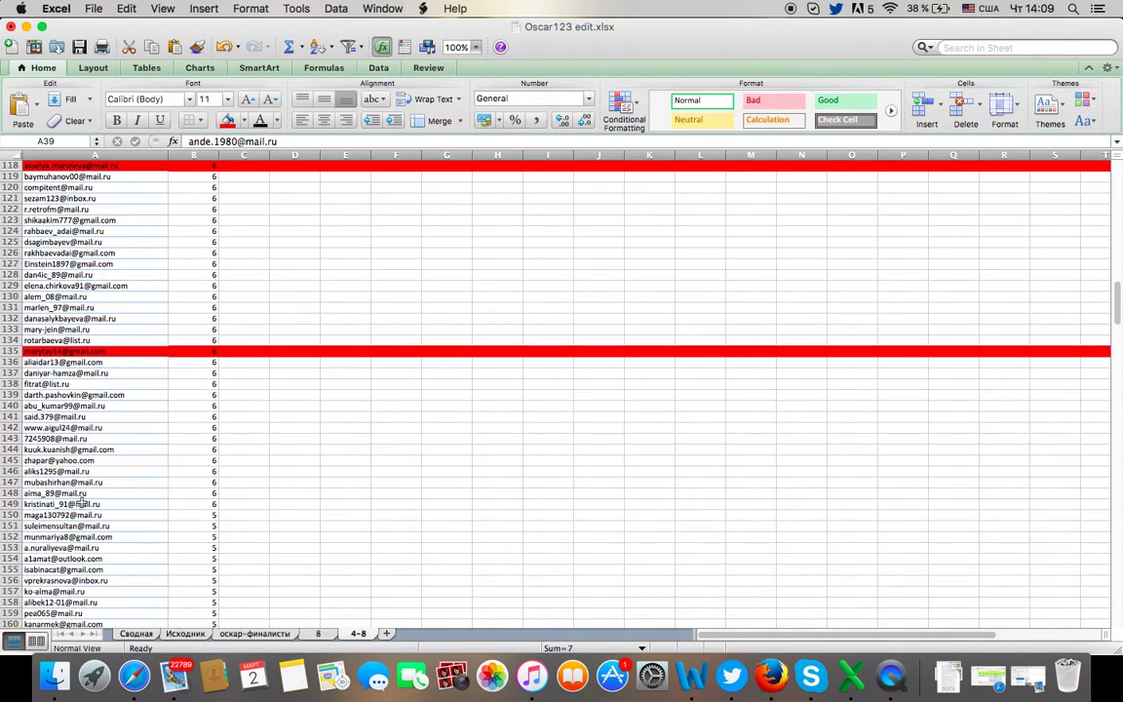
{"action": "scroll", "coordinate": [64, 552], "scroll_direction": "down", "scroll_amount": 15}
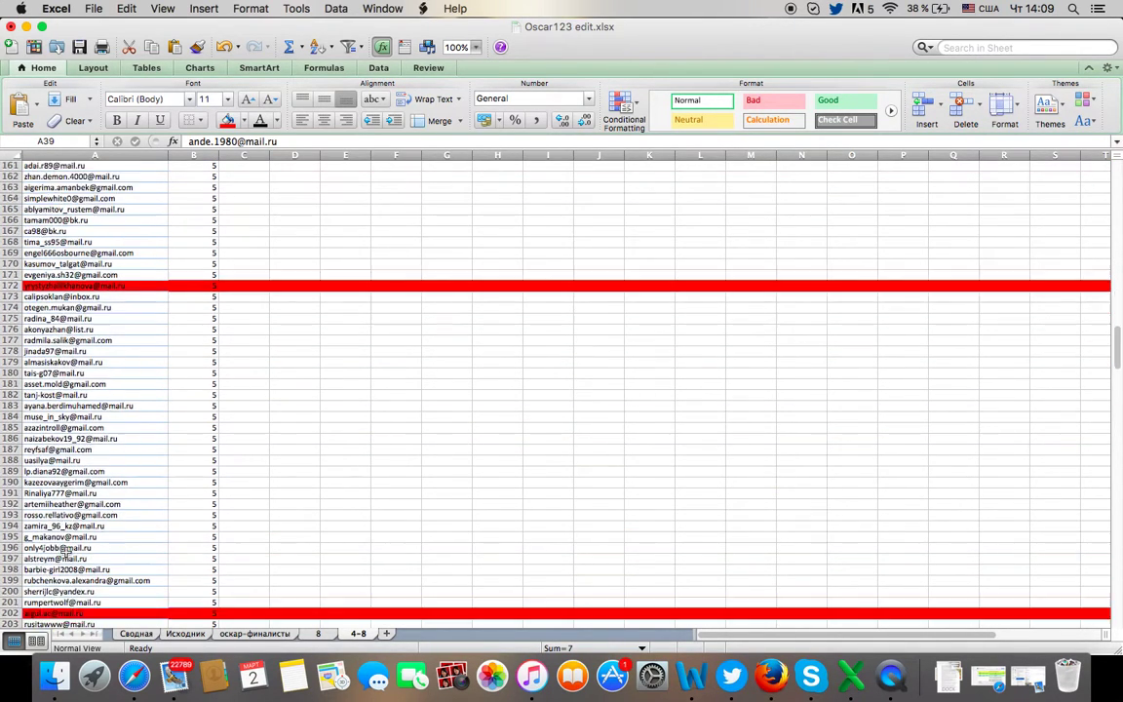
{"action": "scroll", "coordinate": [58, 475], "scroll_direction": "down", "scroll_amount": 12}
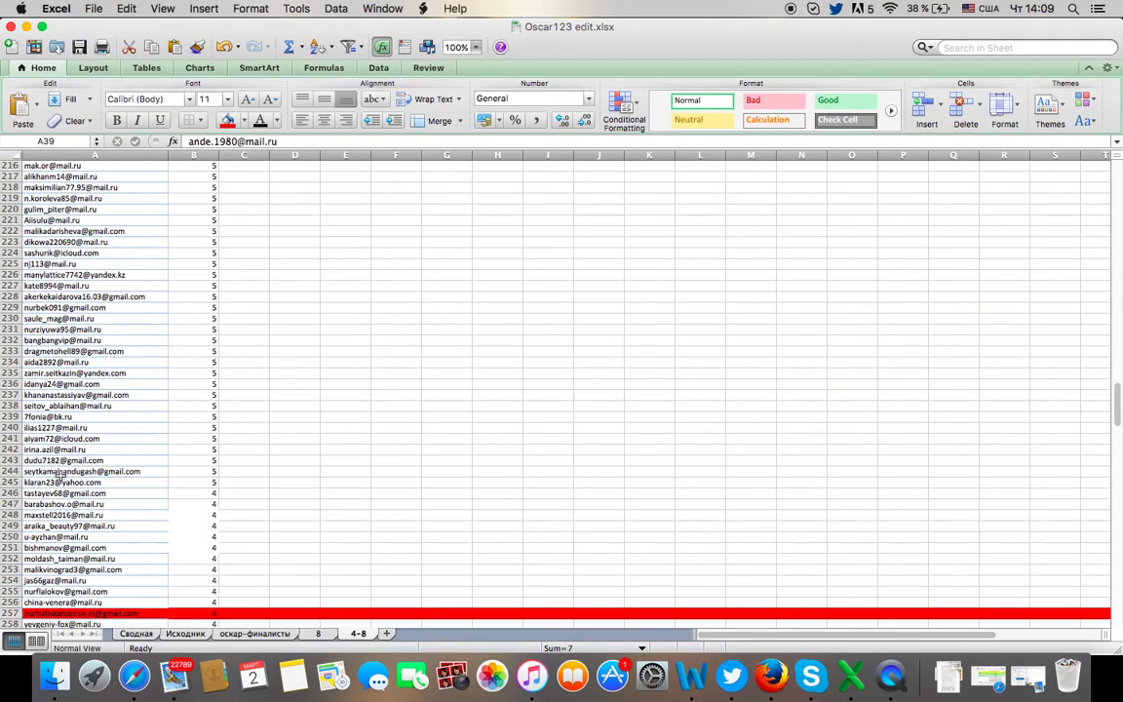
{"action": "scroll", "coordinate": [69, 471], "scroll_direction": "down", "scroll_amount": 20}
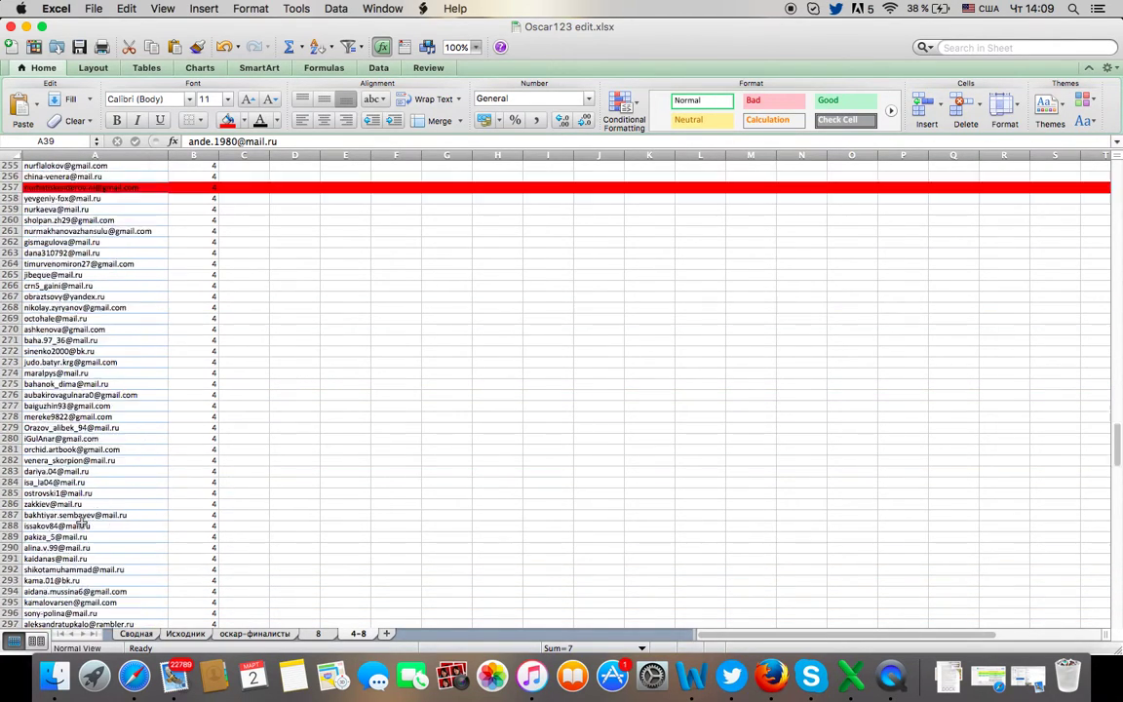
{"action": "scroll", "coordinate": [66, 438], "scroll_direction": "down", "scroll_amount": 20}
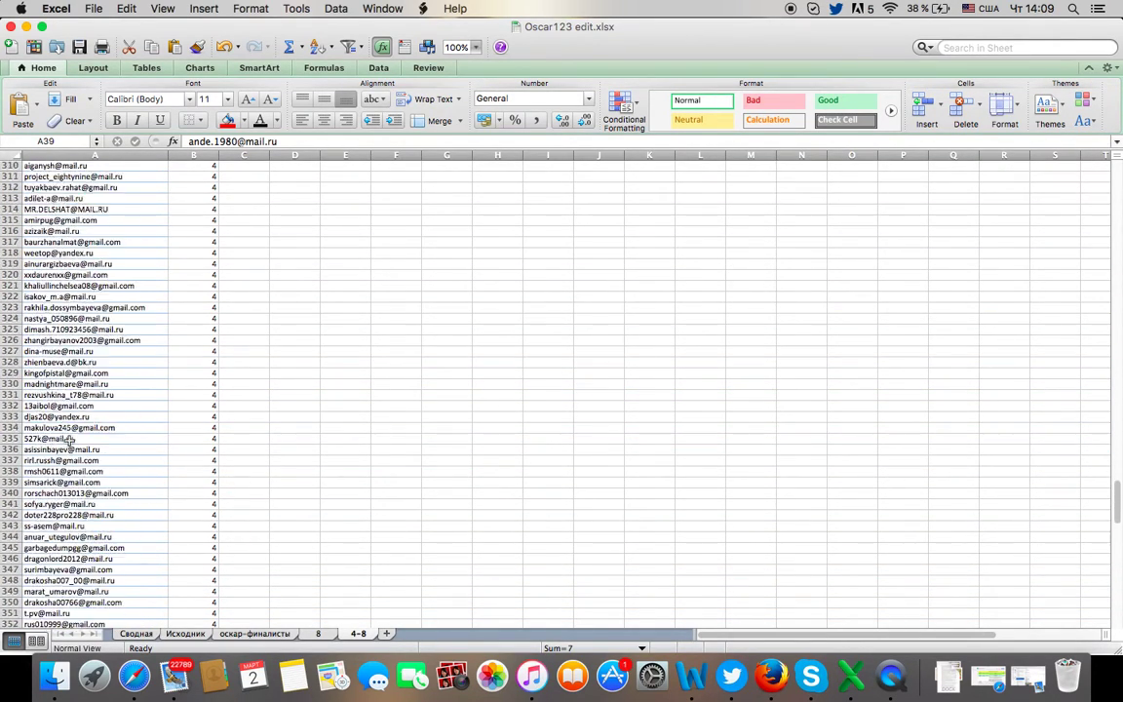
{"action": "scroll", "coordinate": [69, 439], "scroll_direction": "down", "scroll_amount": 10}
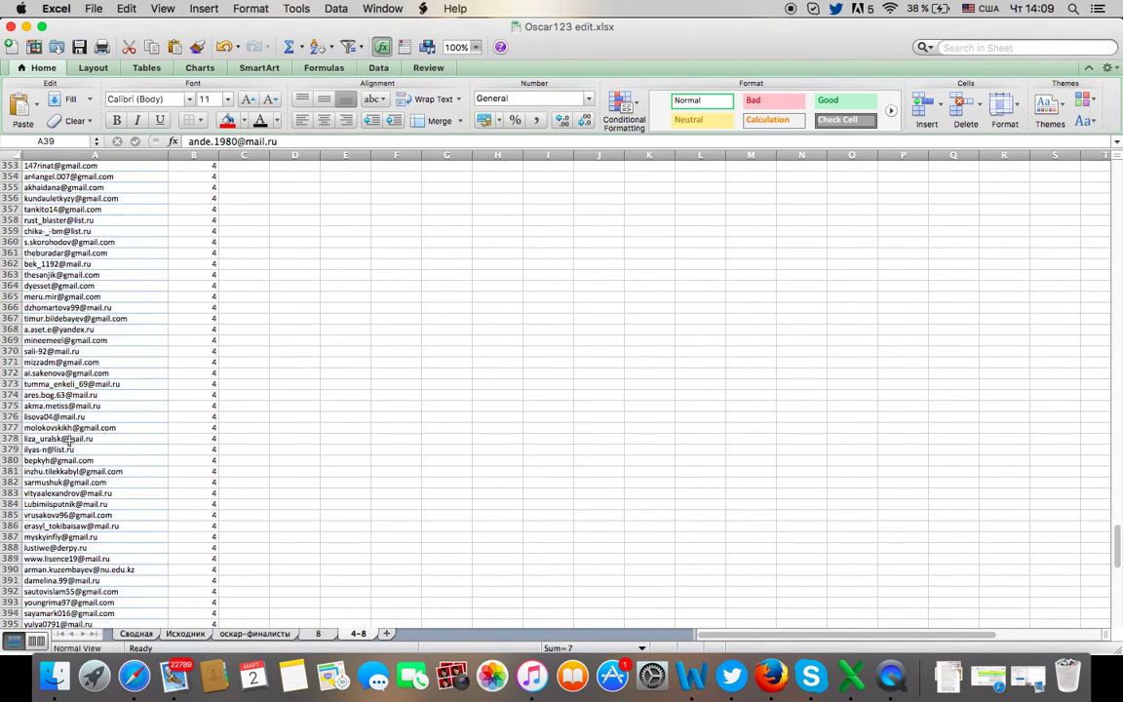
{"action": "scroll", "coordinate": [69, 441], "scroll_direction": "down", "scroll_amount": 2}
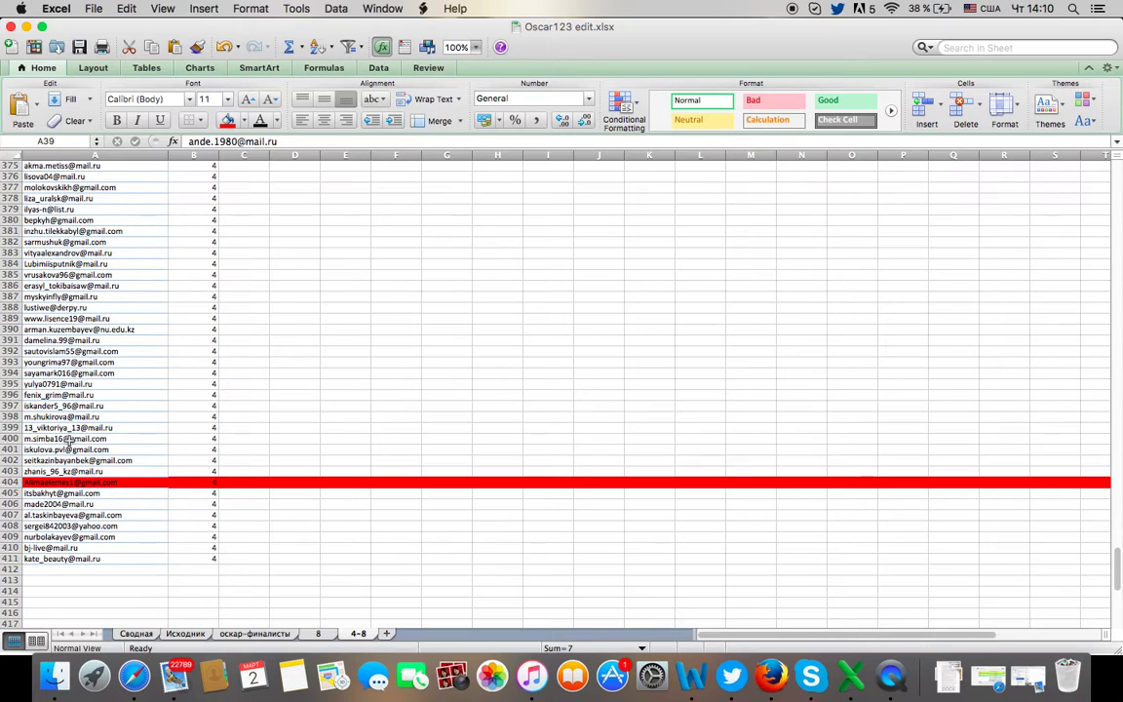
Step: Minimize the Excel workbook and the Firefox window to reveal the desktop
{"action": "left_click", "coordinate": [26, 27]}
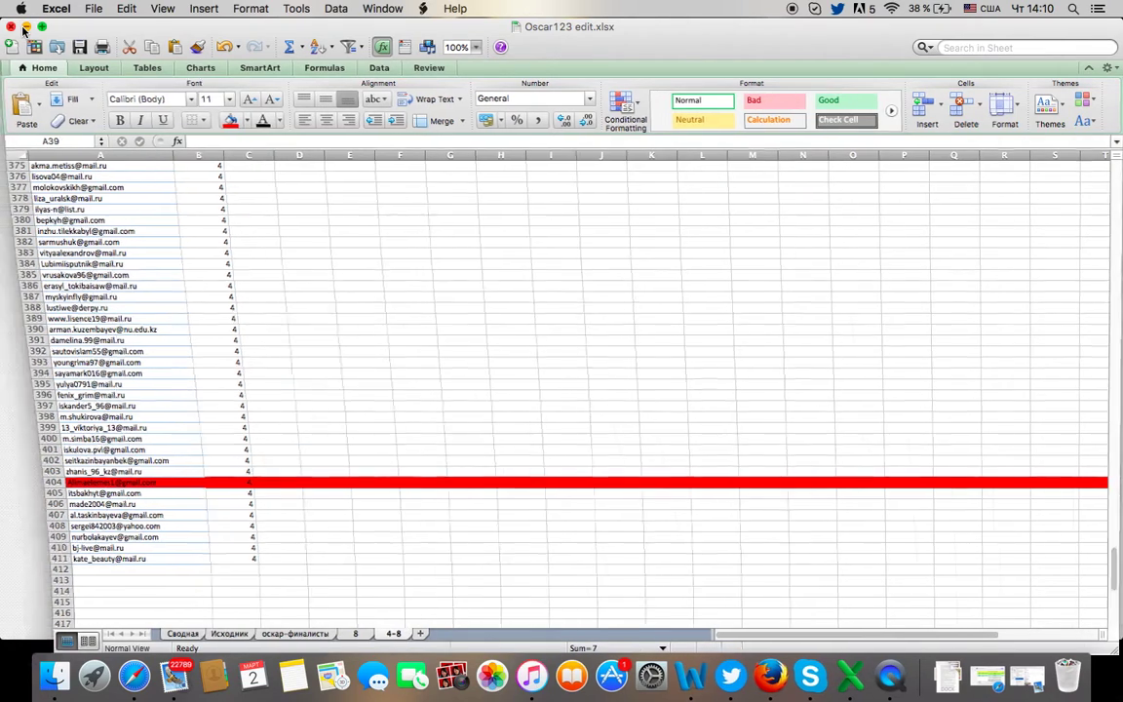
{"action": "left_click", "coordinate": [27, 37]}
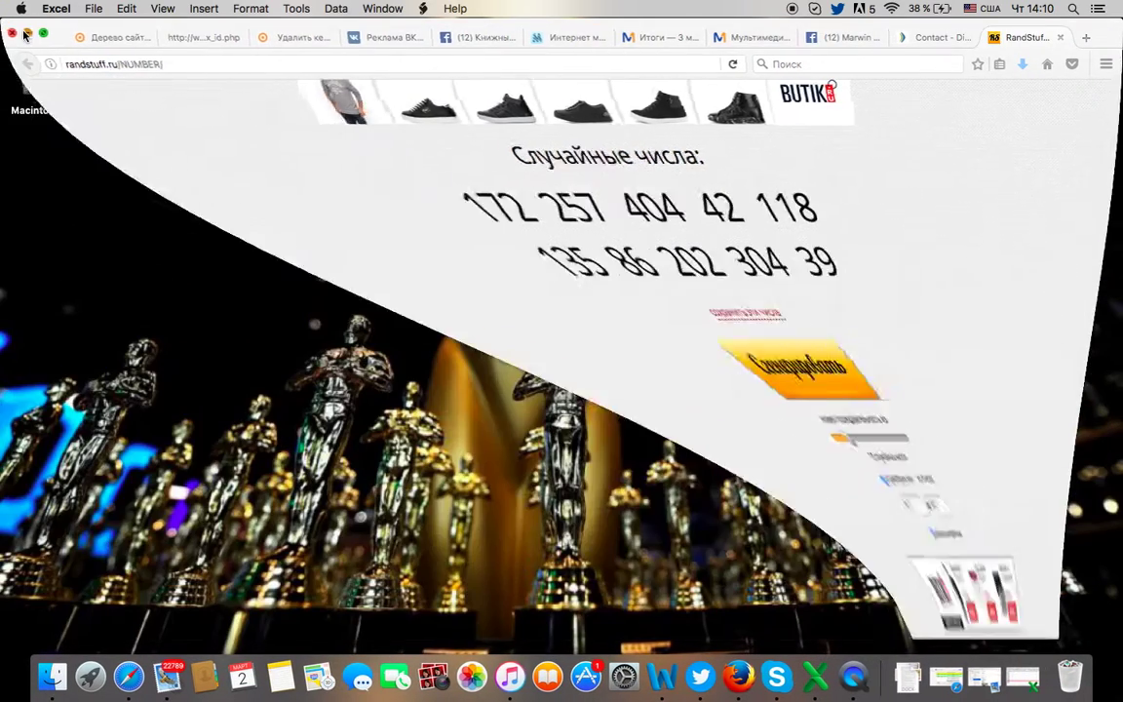